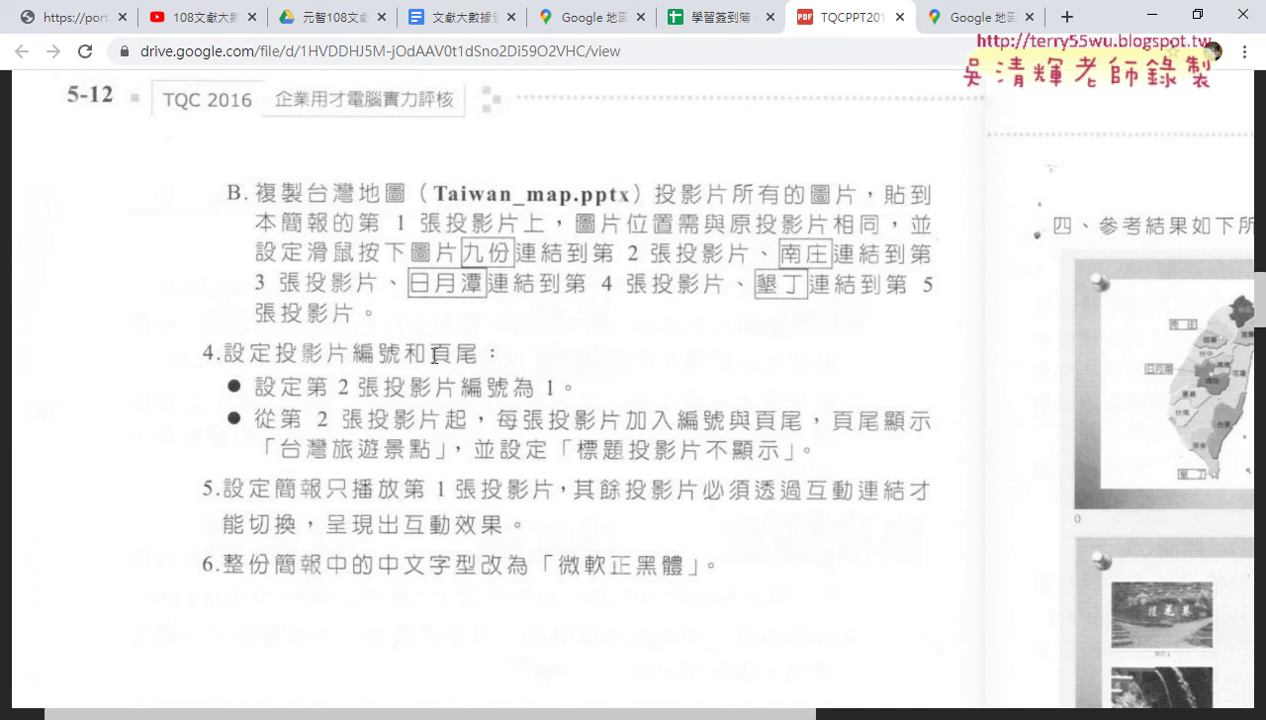
- Select the Taiwan map title slide and open the Header and Footer dialog from the Insert tab
left_click(1150, 15)
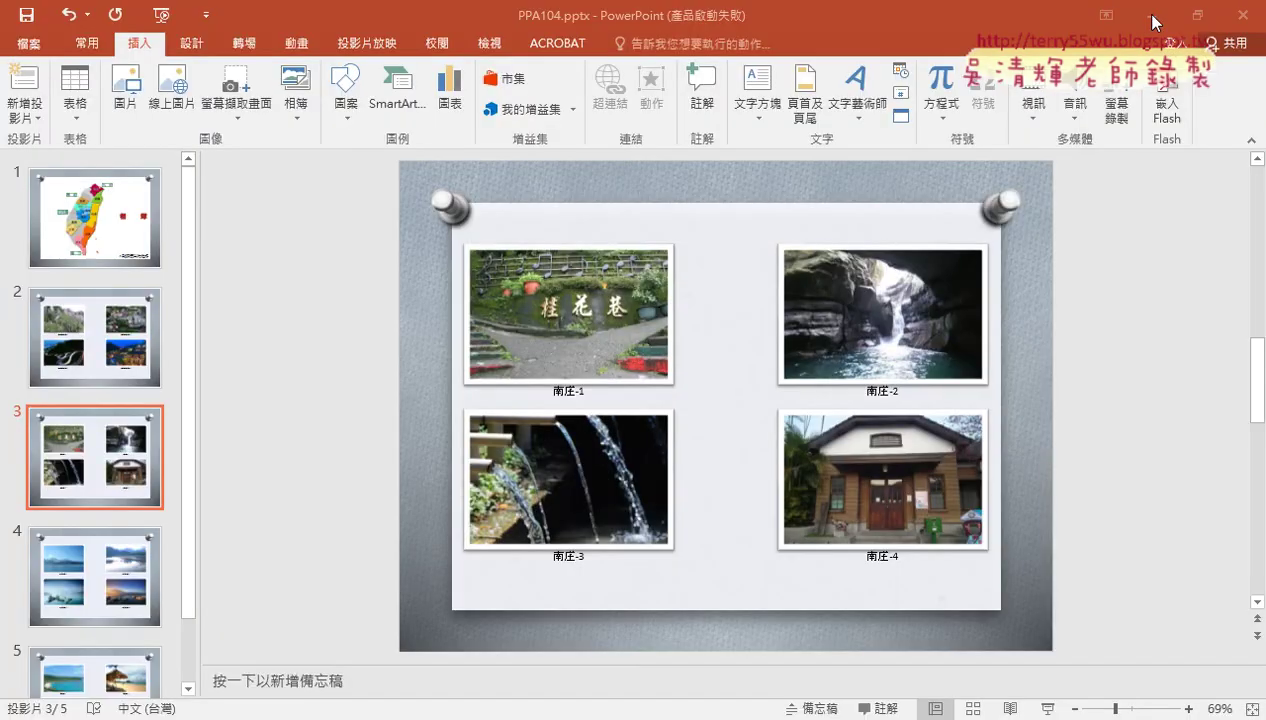
left_click(146, 228)
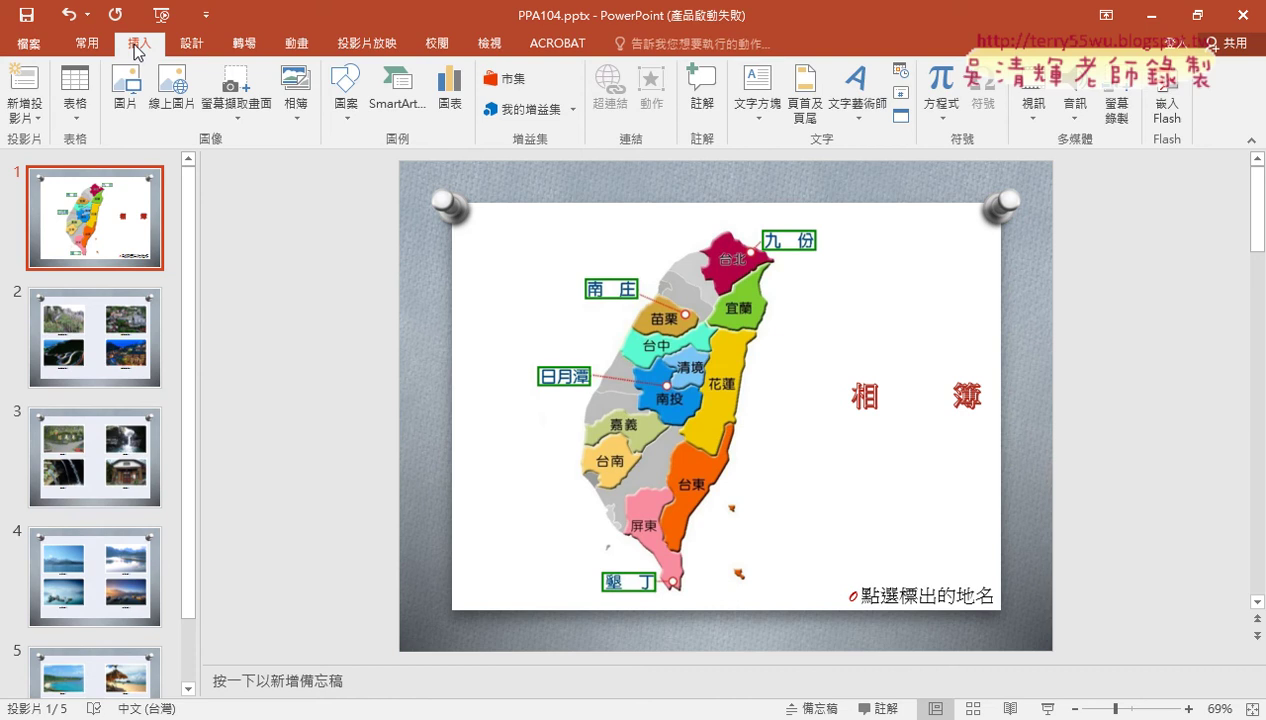
left_click(798, 124)
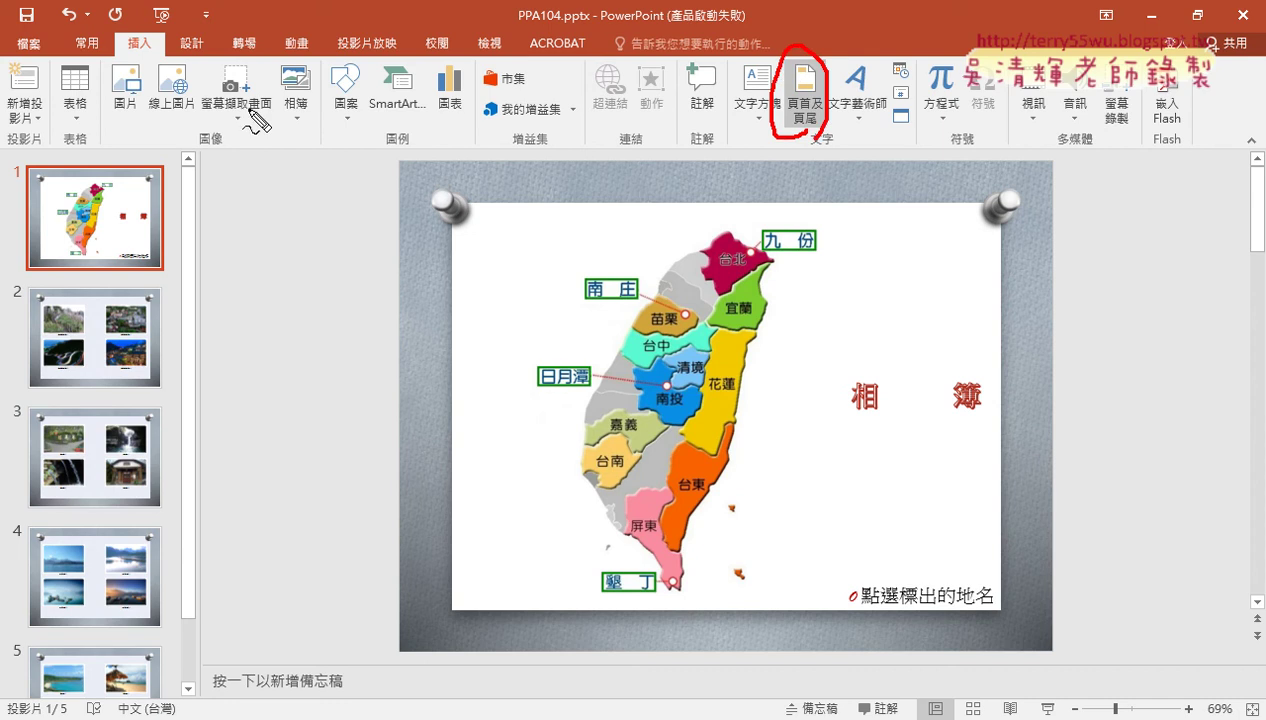
mouse_move(152, 36)
left_mouse_down()
mouse_move(702, 116)
mouse_move(770, 108)
left_mouse_up()
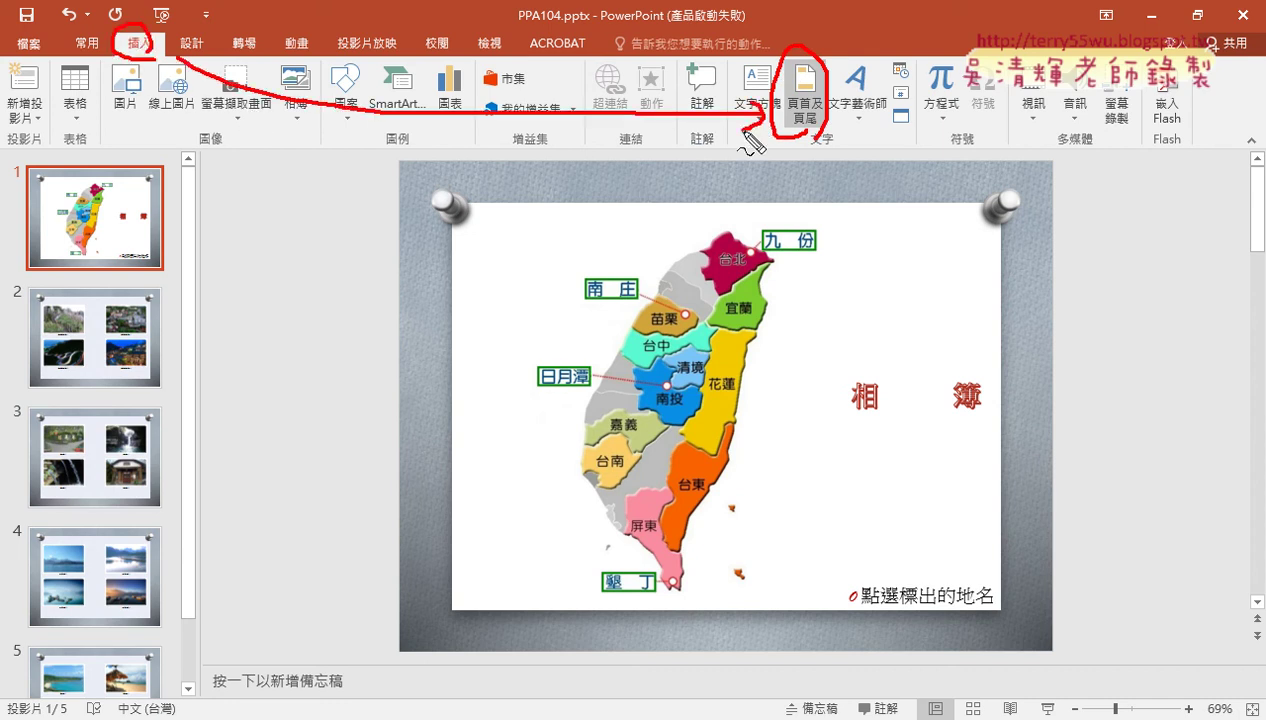
left_click(803, 100)
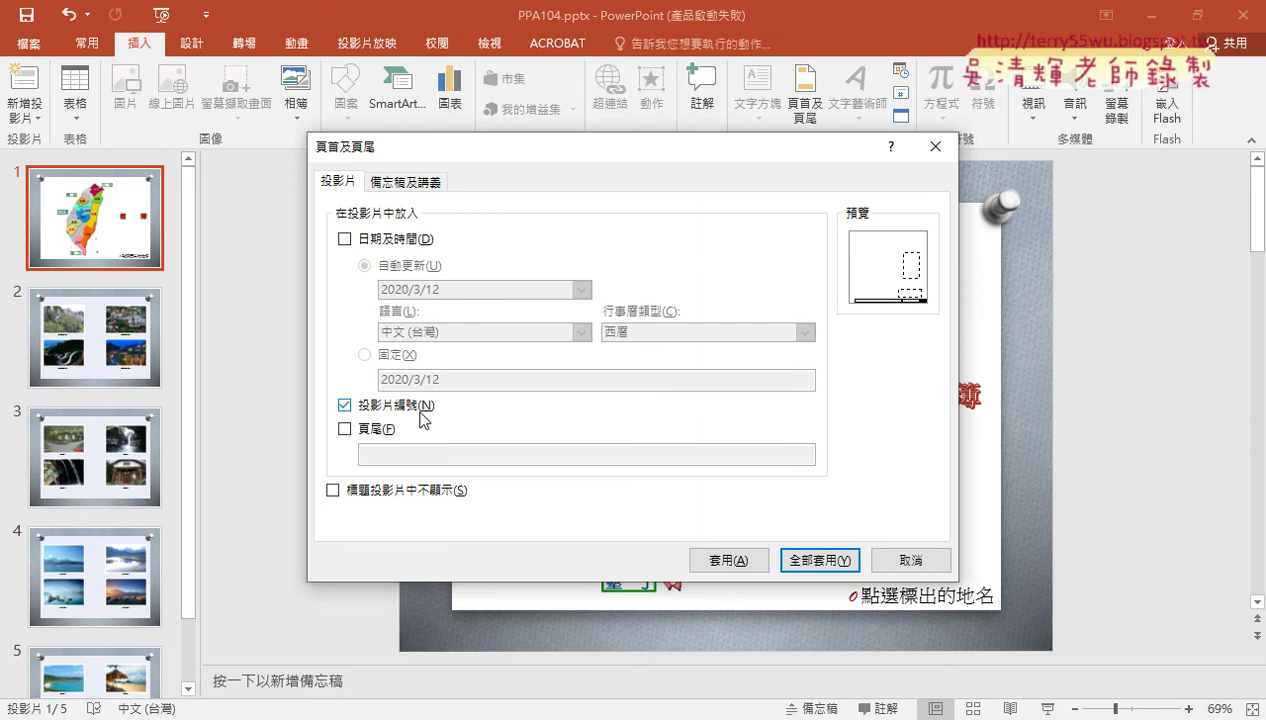
- Check the Footer option alongside Slide number, then go back to the task sheet PDF
left_click(368, 428)
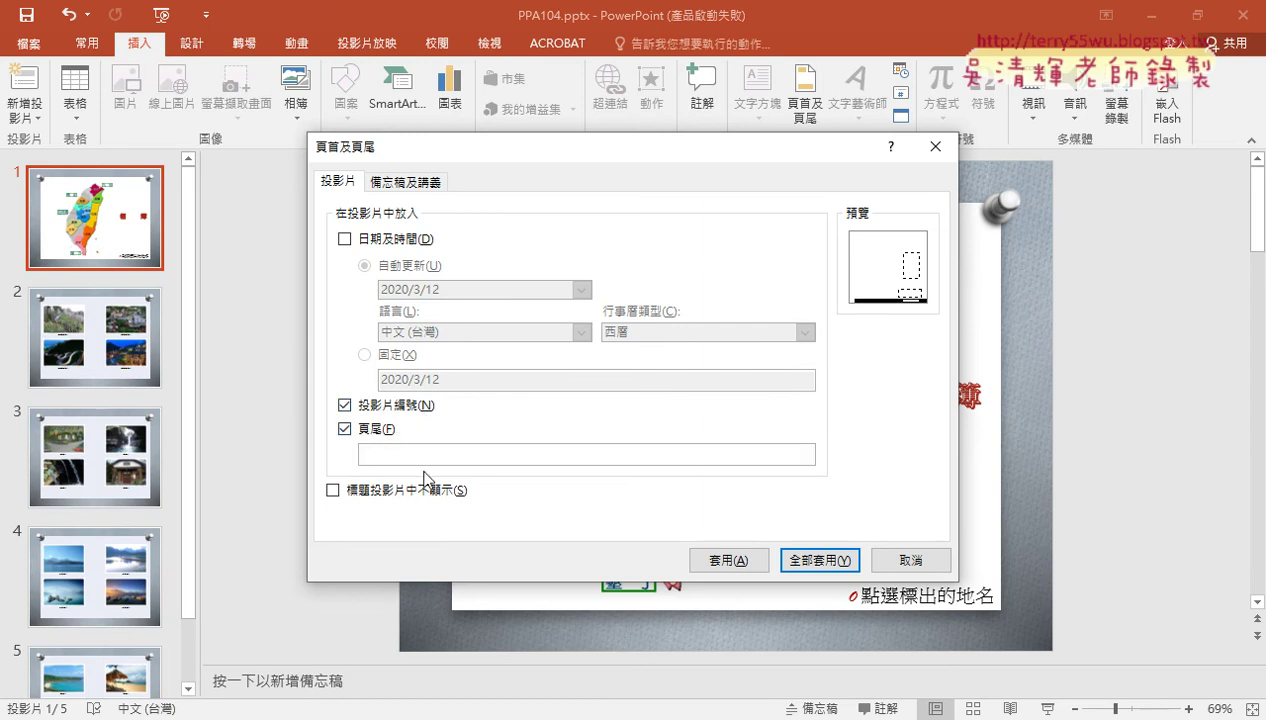
key("alt+Tab")
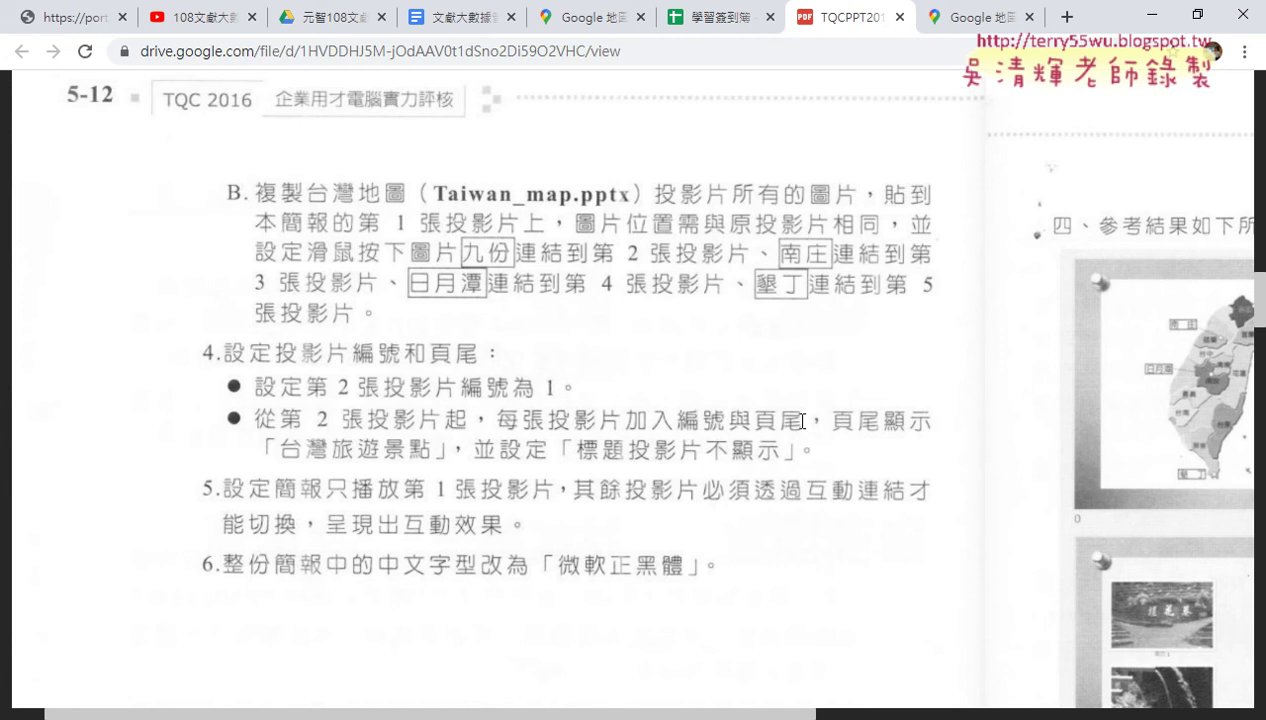
- Mark item 4's numbering, footer 台灣旅遊景點 and hide-on-title-slide requirements, then return to PowerPoint
left_click_drag(722, 432, 630, 432)
left_click_drag(812, 433, 762, 433)
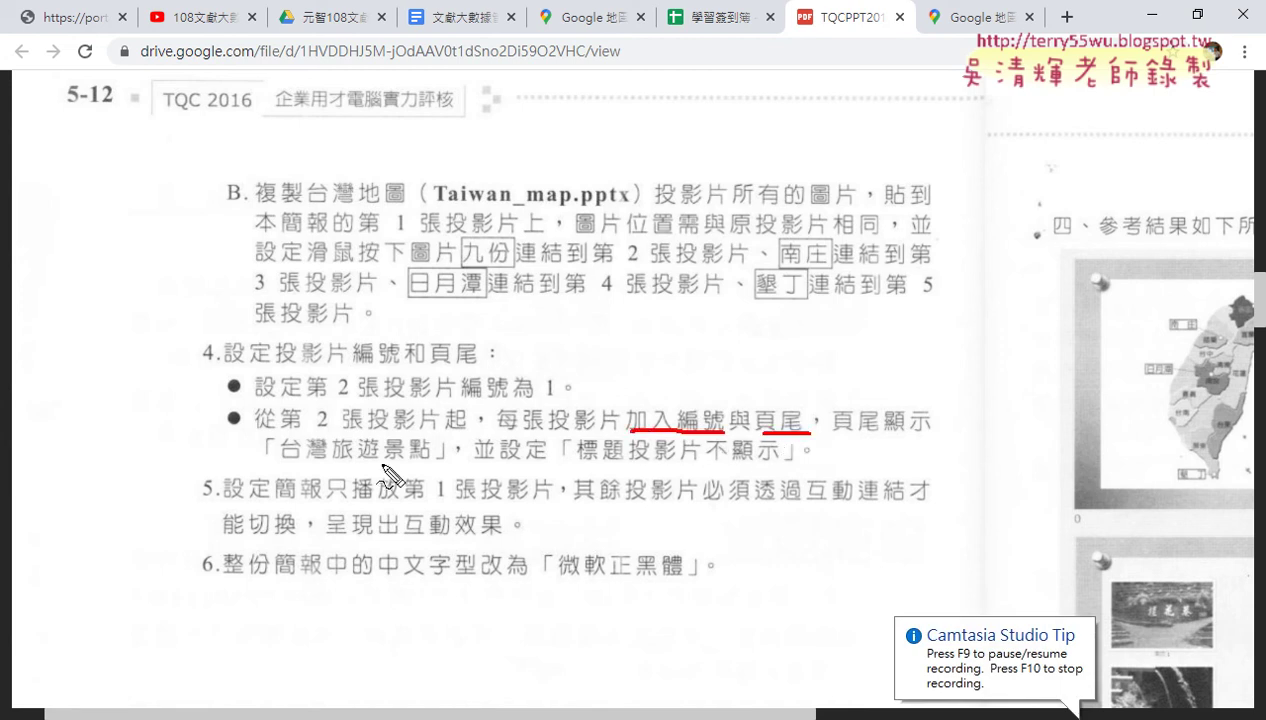
left_click_drag(287, 462, 428, 462)
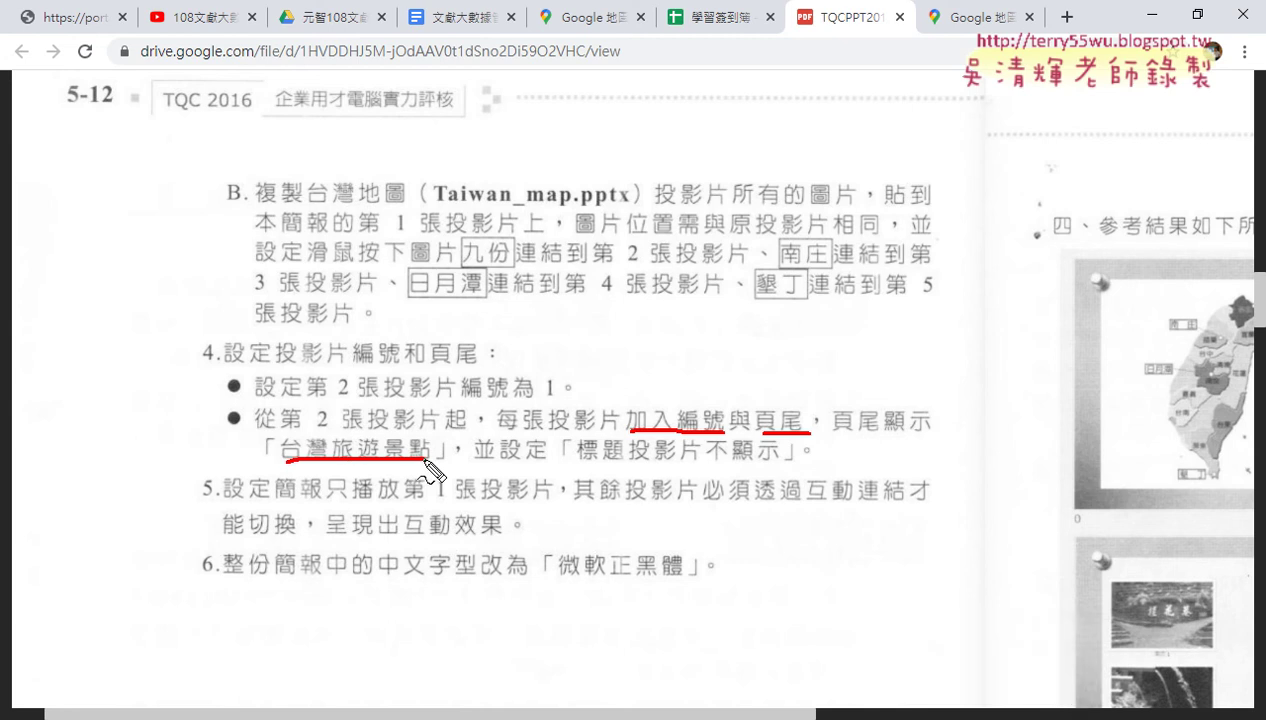
left_click_drag(580, 462, 790, 462)
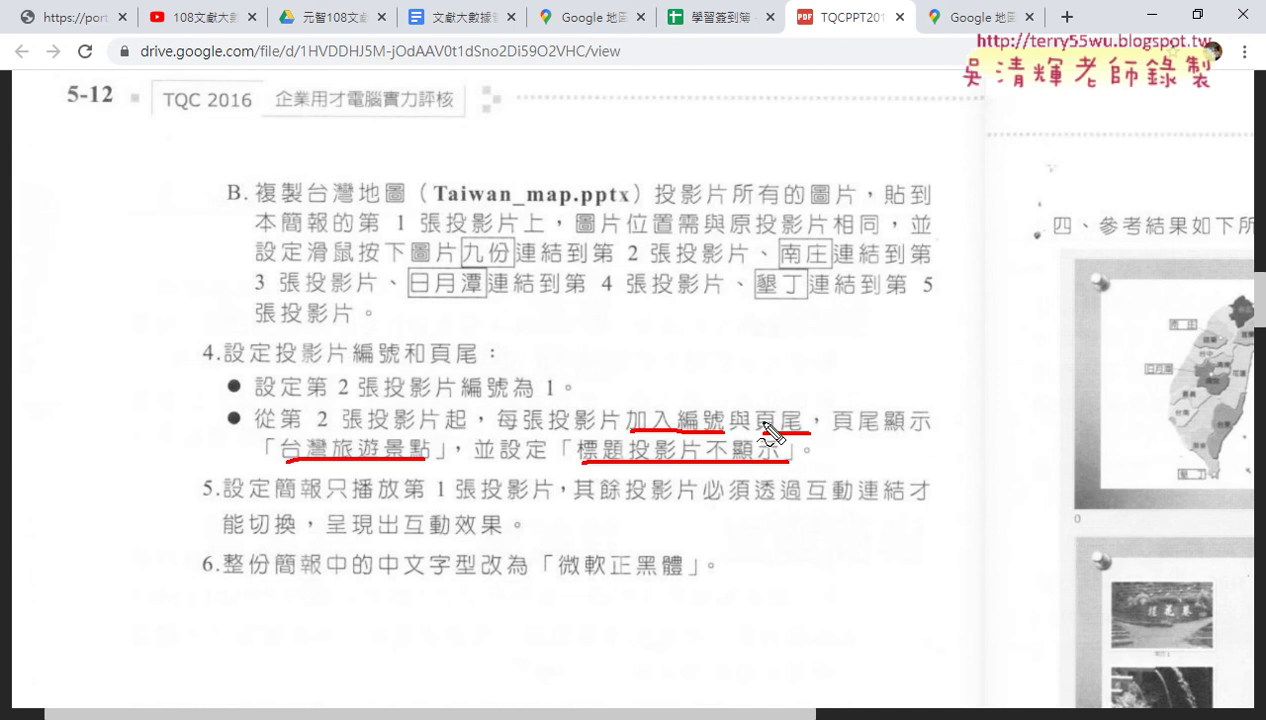
key("Escape")
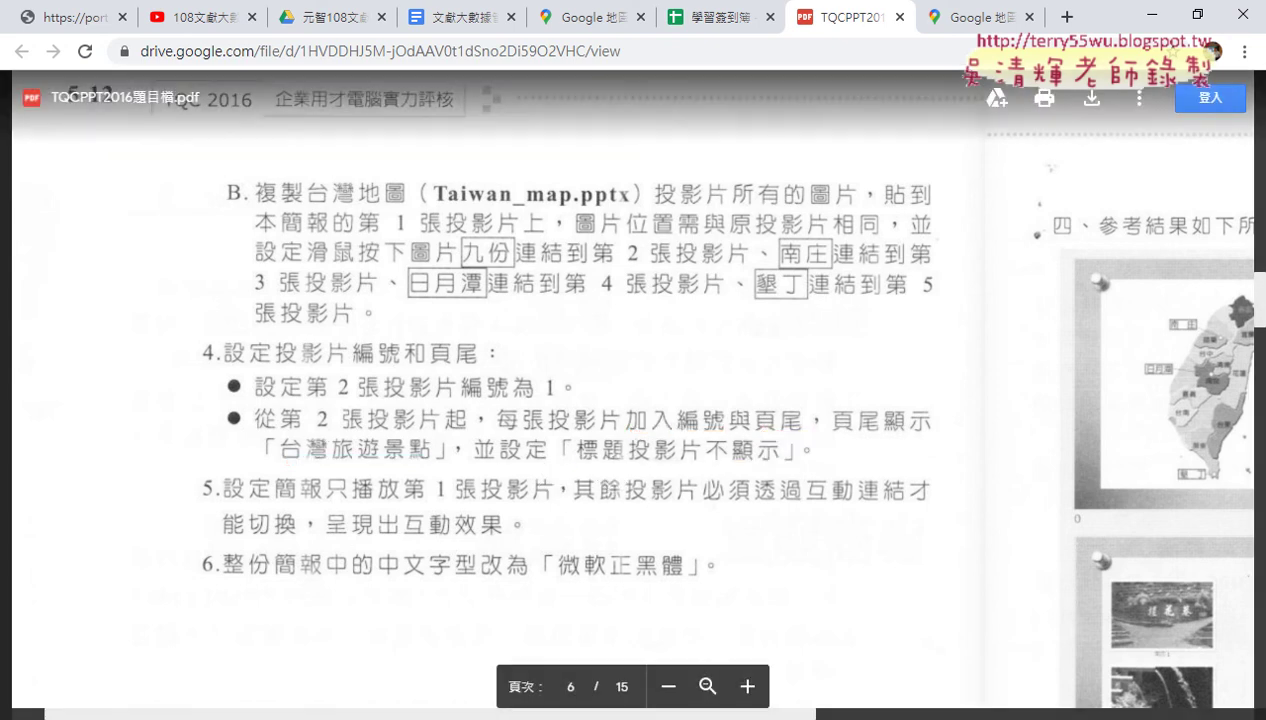
left_click(530, 680)
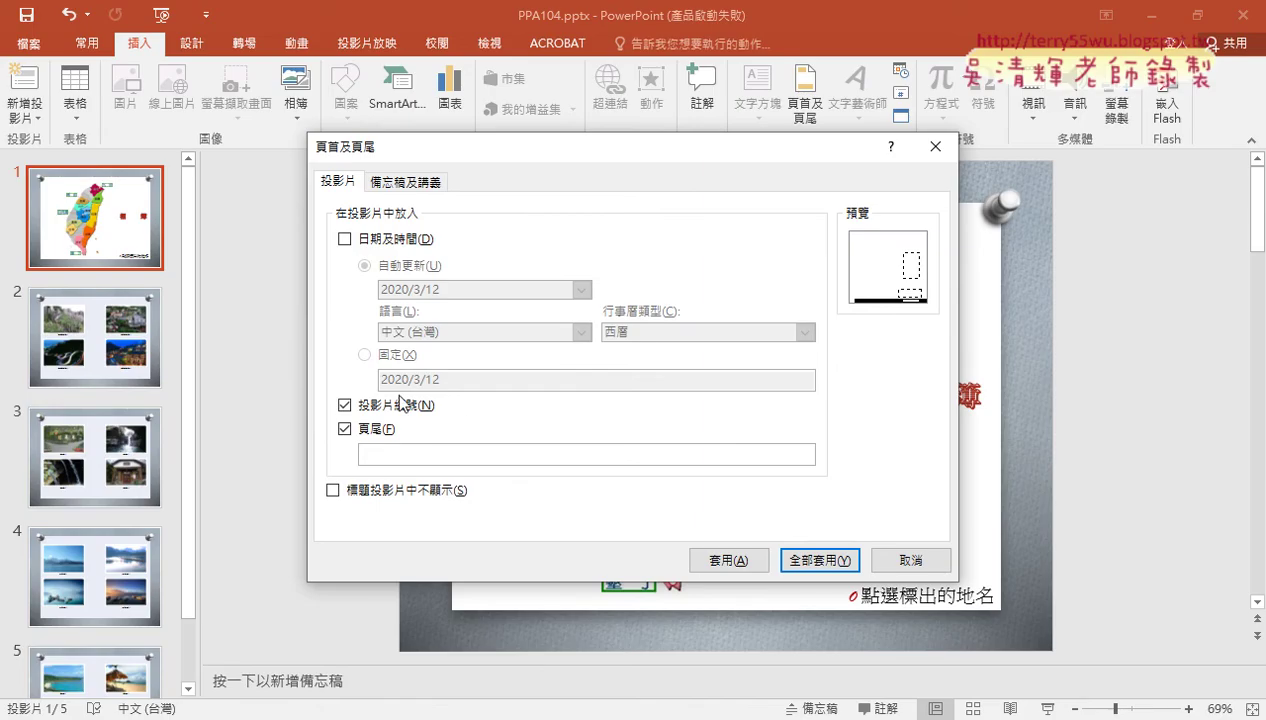
- Enter footer text 台灣旅遊景點, hide it on the title slide, and apply to all slides
left_click(418, 458)
type("ㄊ")
type("ㄨㄢ")
key("space")
type("ㄌㄩ")
type("ˇㄧㄡˊ")
type("ㄆㄧ")
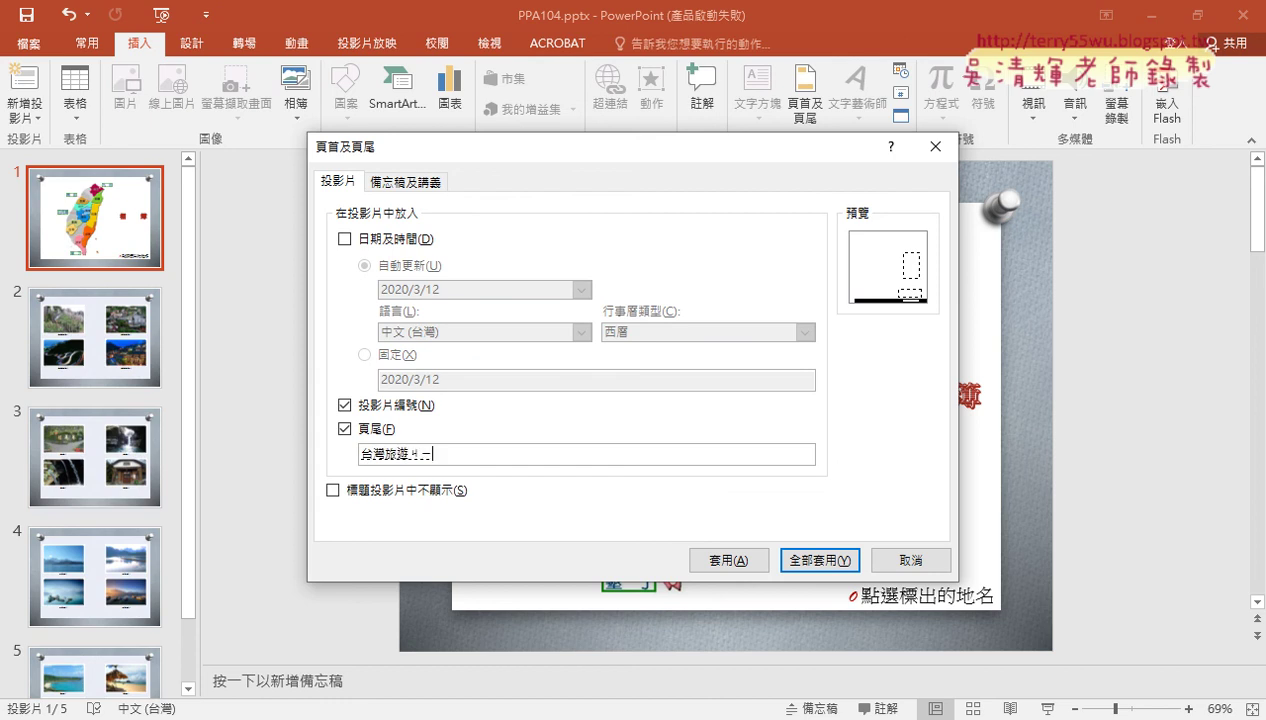
type("ㄥˇㄉㄧㄢˇ")
key("Return")
left_click(334, 492)
left_click(829, 563)
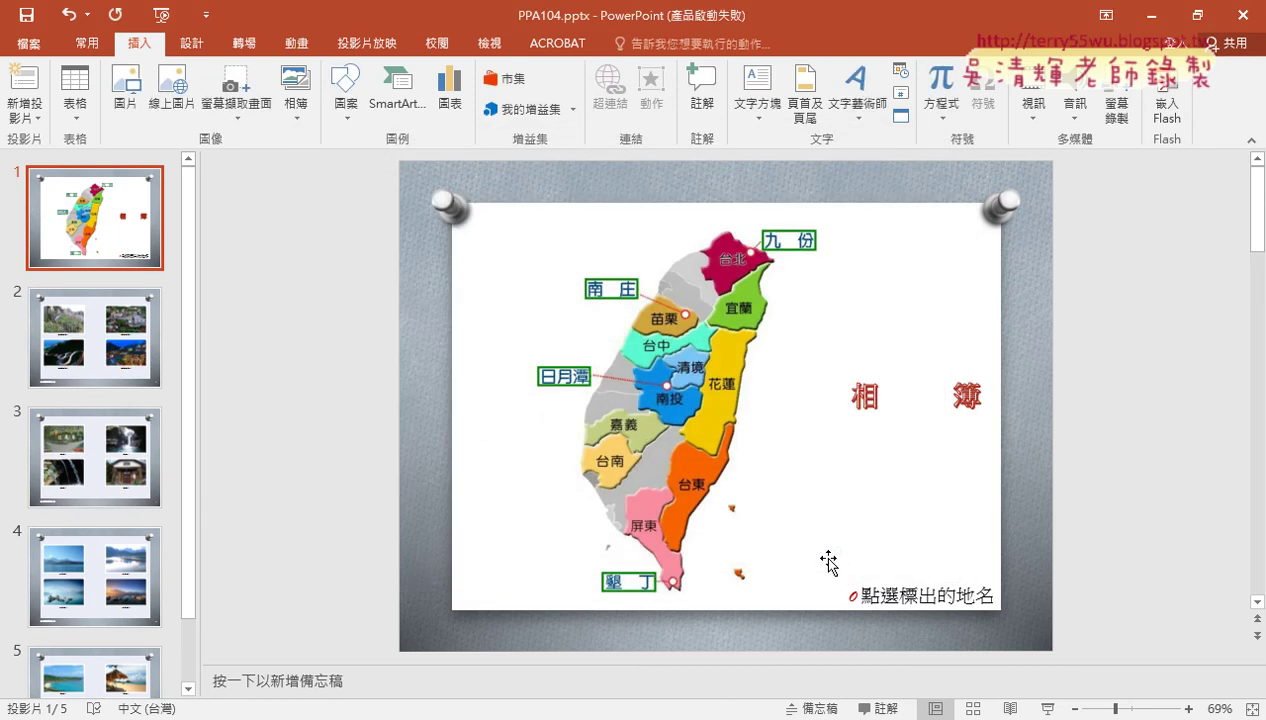
left_click(98, 348)
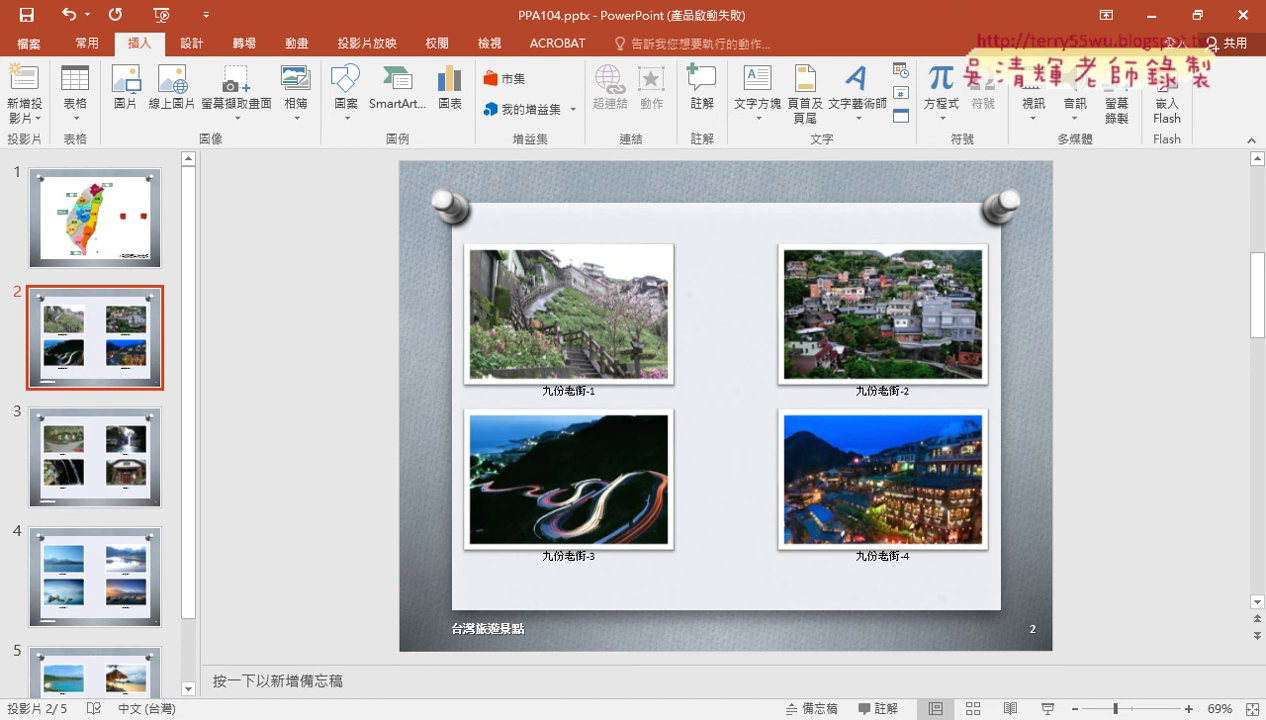
key("alt+Tab")
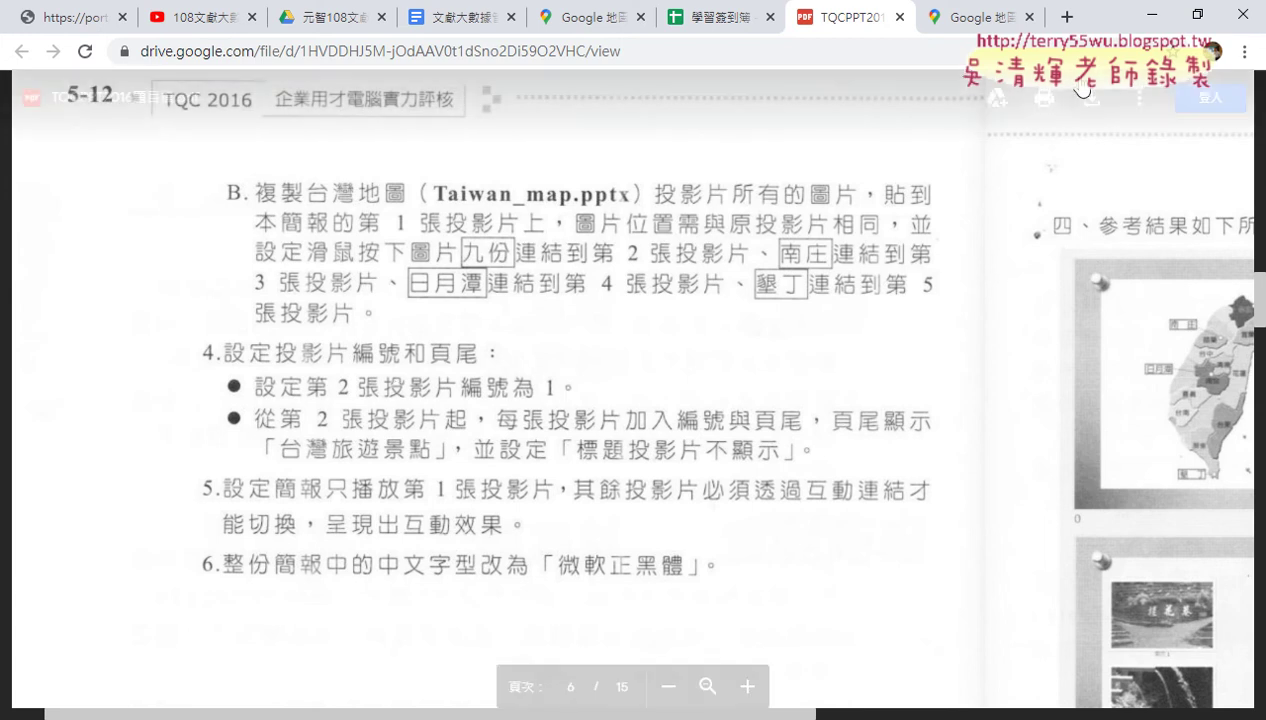
key("alt+Tab")
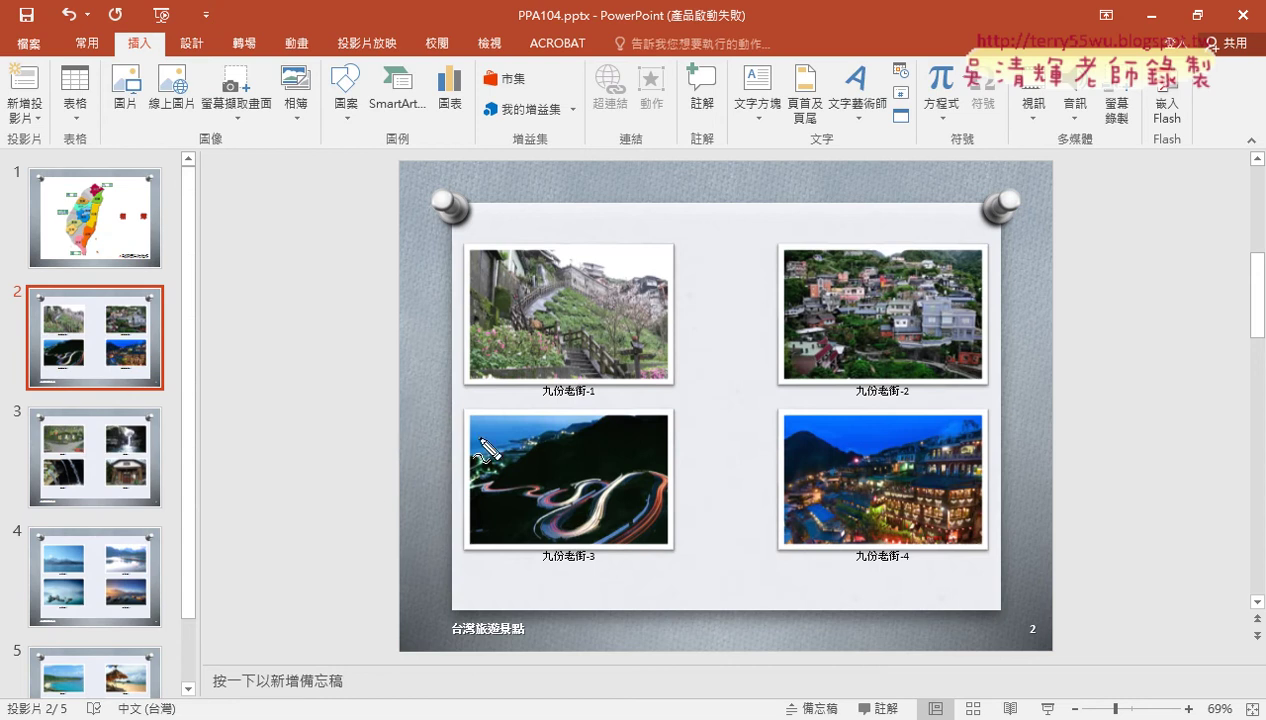
mouse_move(1057, 632)
left_mouse_down()
mouse_move(1034, 573)
mouse_move(1052, 574)
left_mouse_up()
left_click_drag(86, 267, 113, 281)
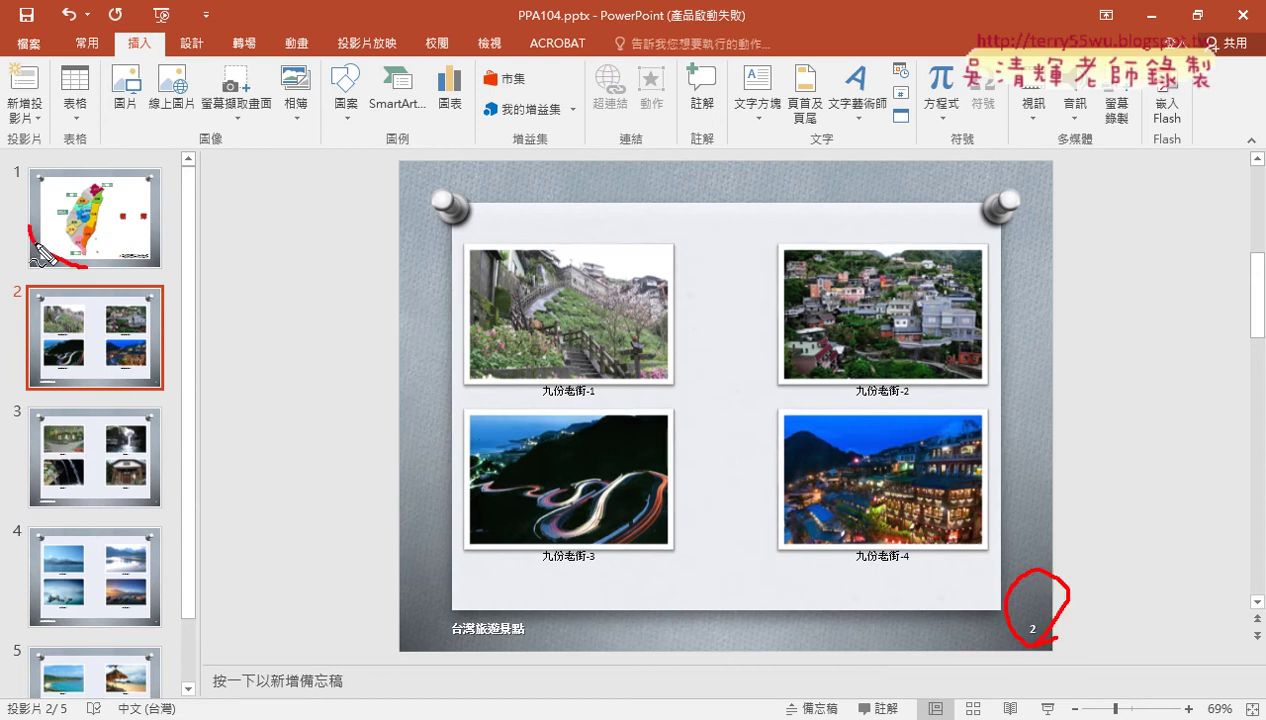
key("Escape")
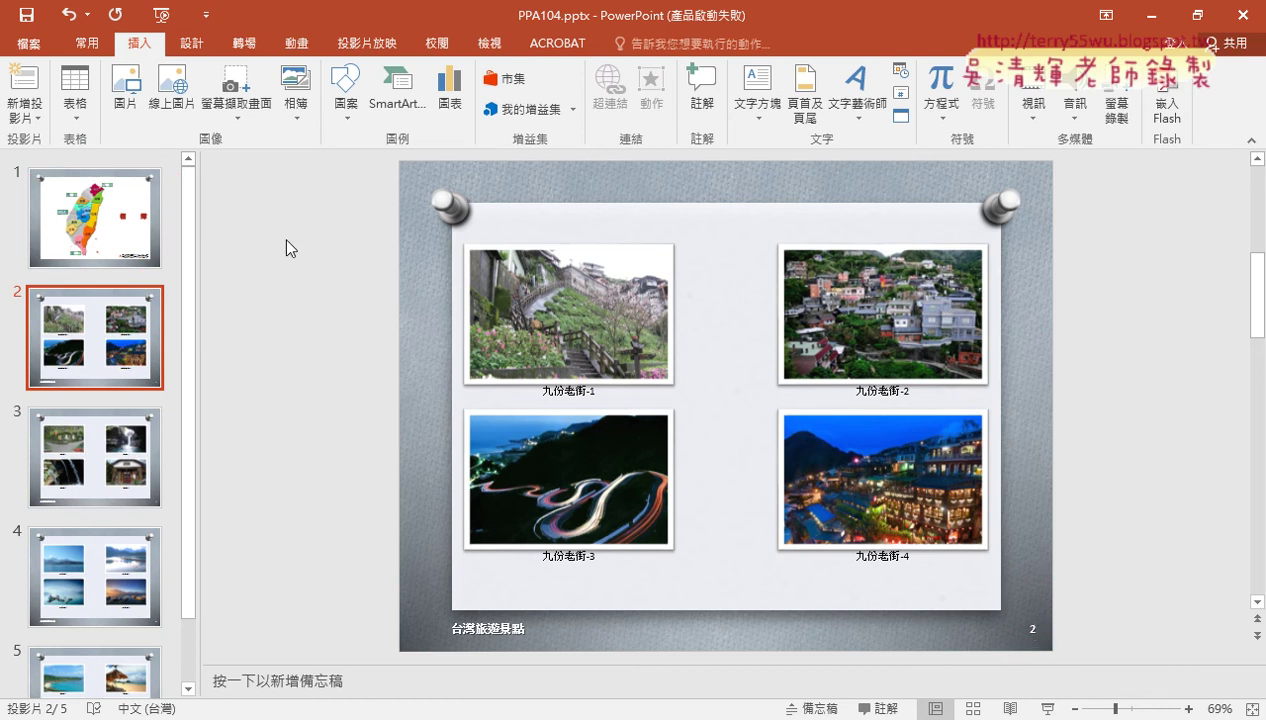
left_click(105, 186)
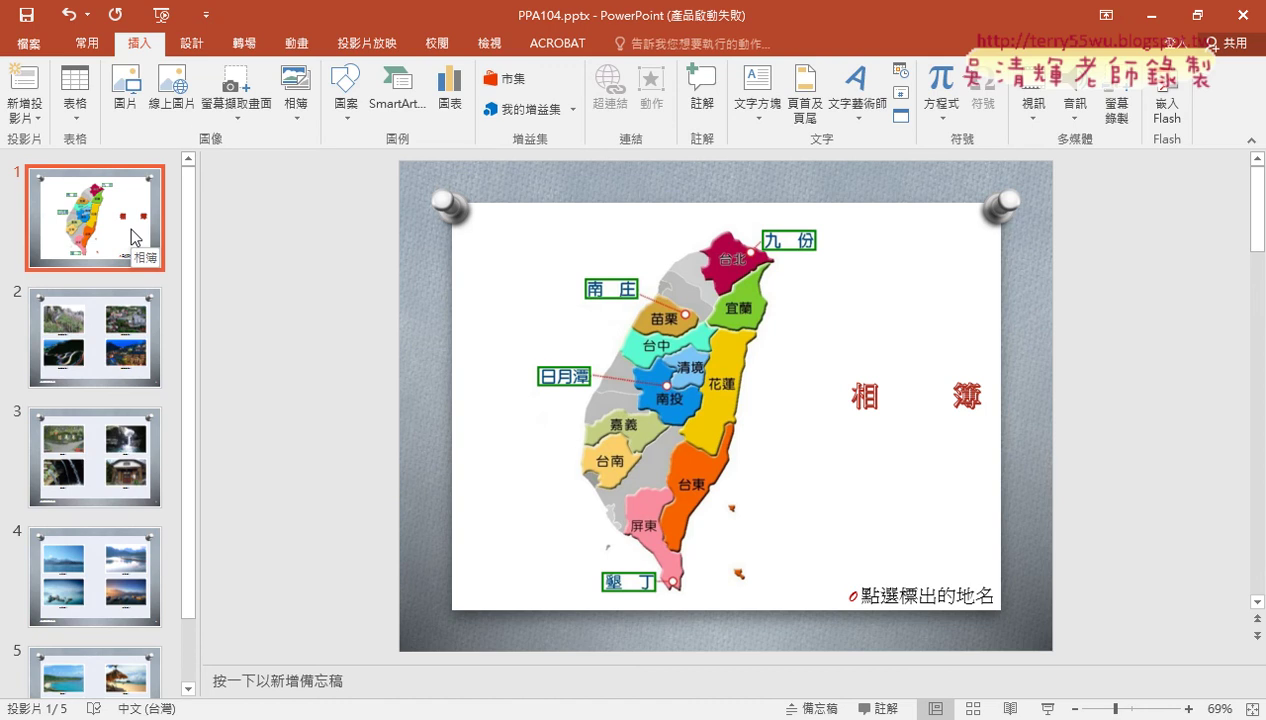
- Open the Custom Slide Size dialog from the Design tab's Slide Size menu
left_click(204, 48)
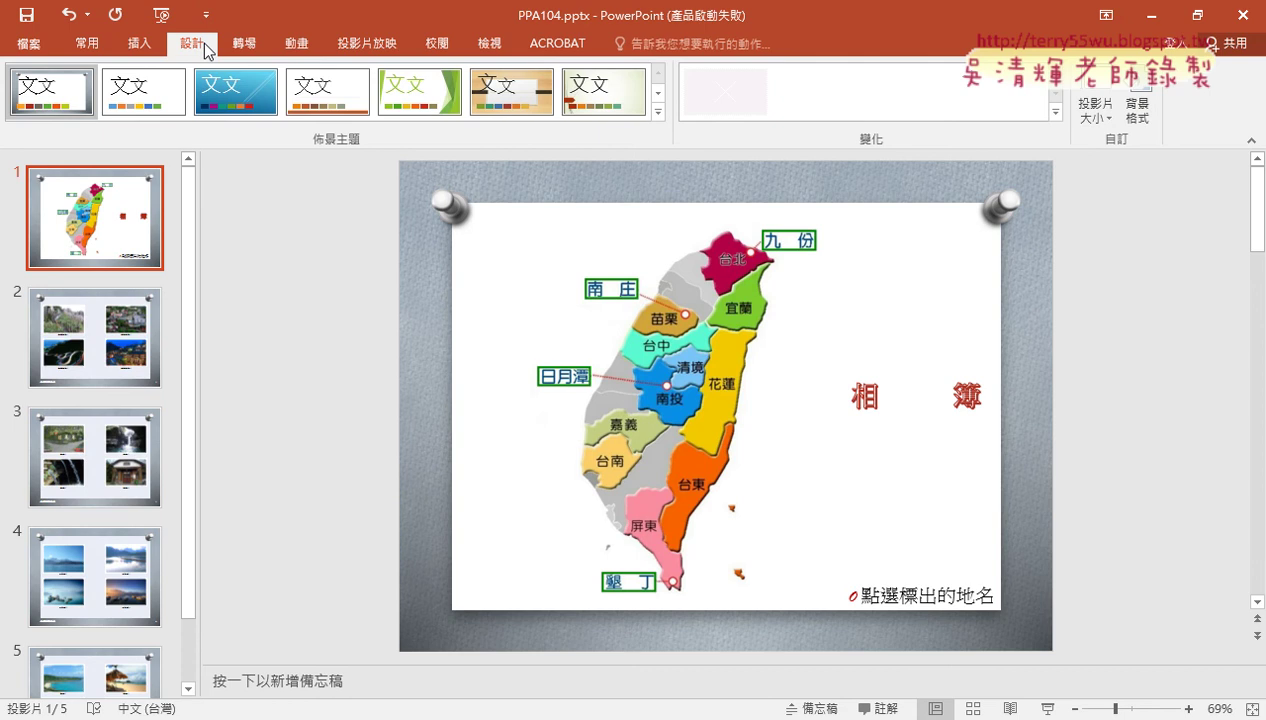
left_click(1108, 118)
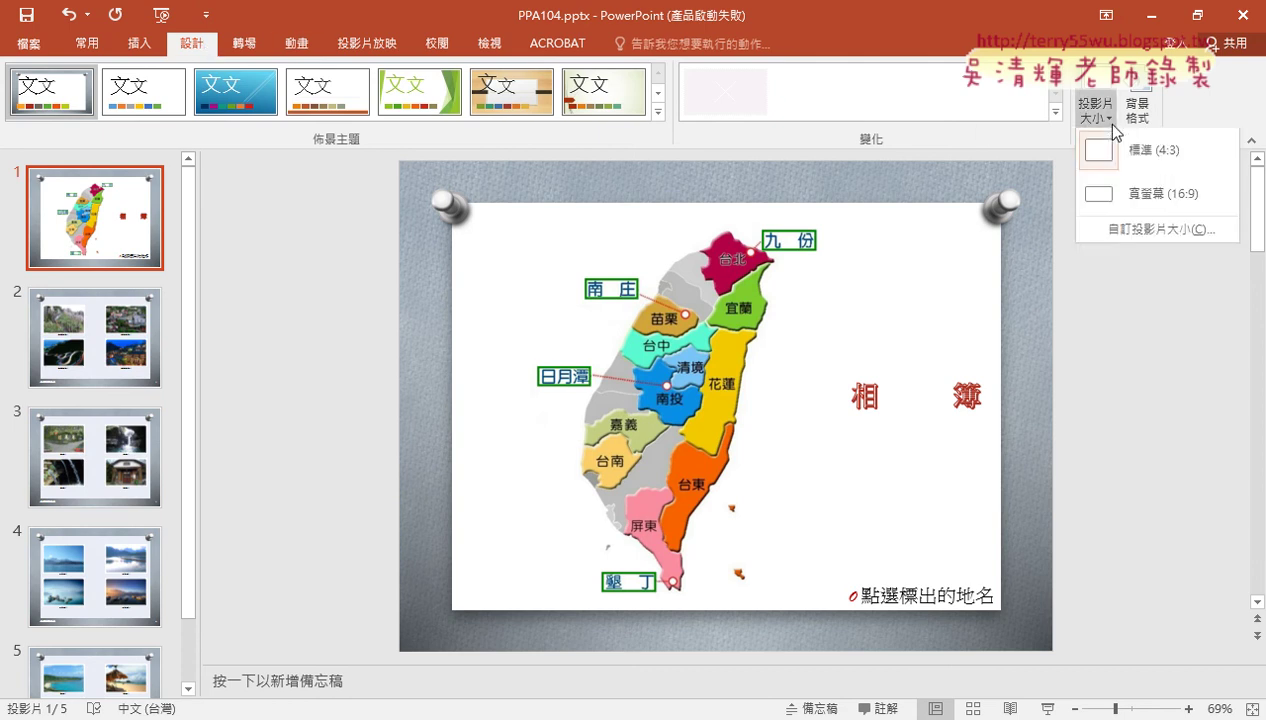
left_click(1178, 241)
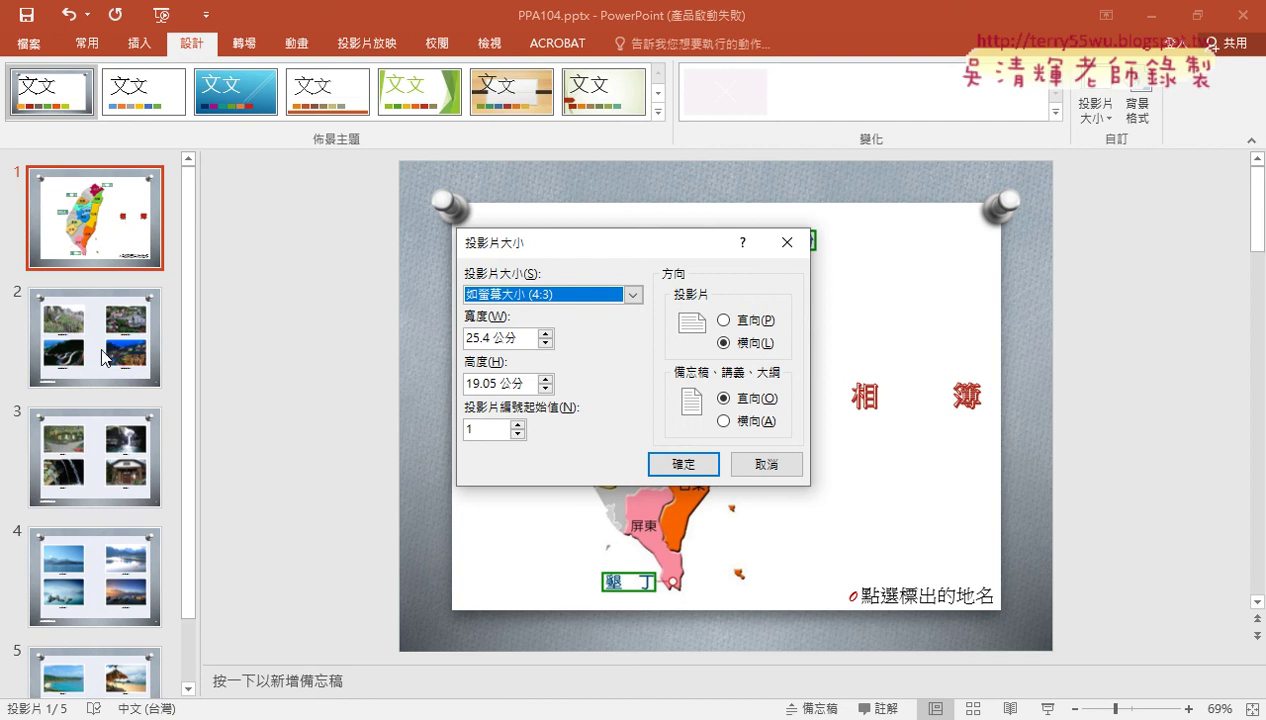
- Annotate in red ink that slide 2 should be numbered 1, circling the starting value 1
mouse_move(80, 334)
left_mouse_down()
mouse_move(183, 360)
mouse_move(180, 383)
left_mouse_up()
left_click_drag(237, 318, 237, 390)
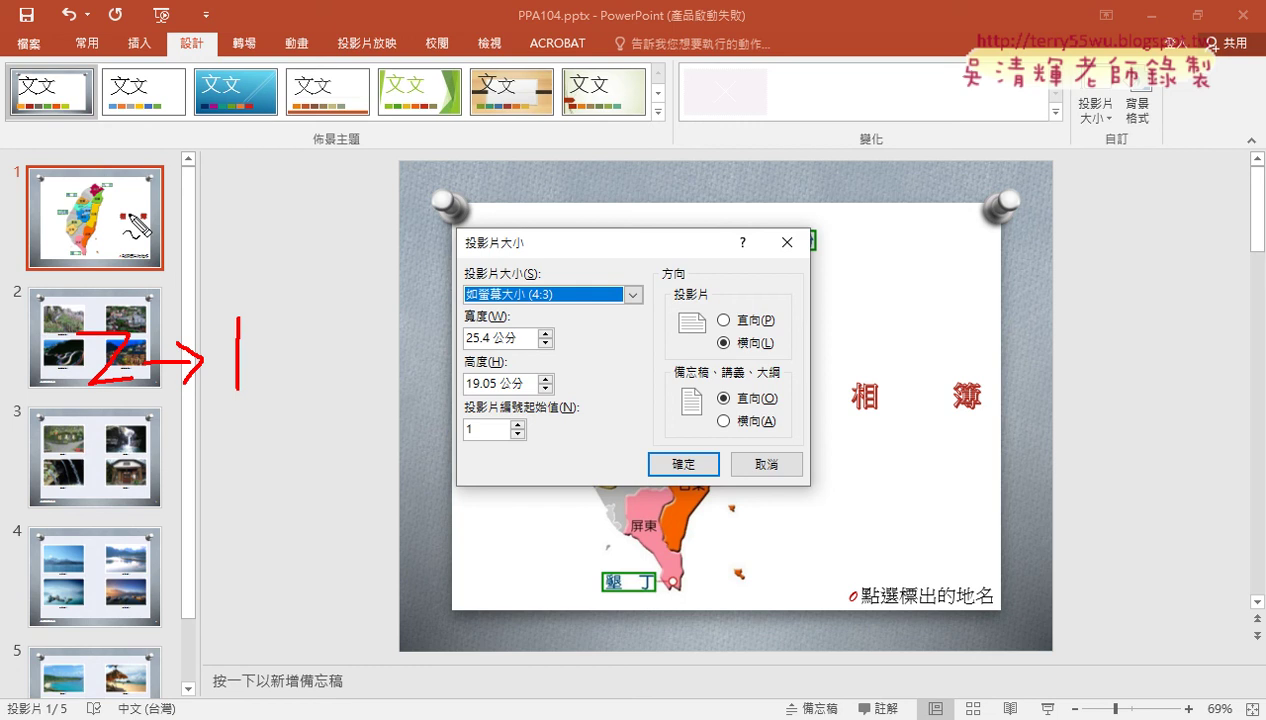
left_click_drag(517, 446, 521, 429)
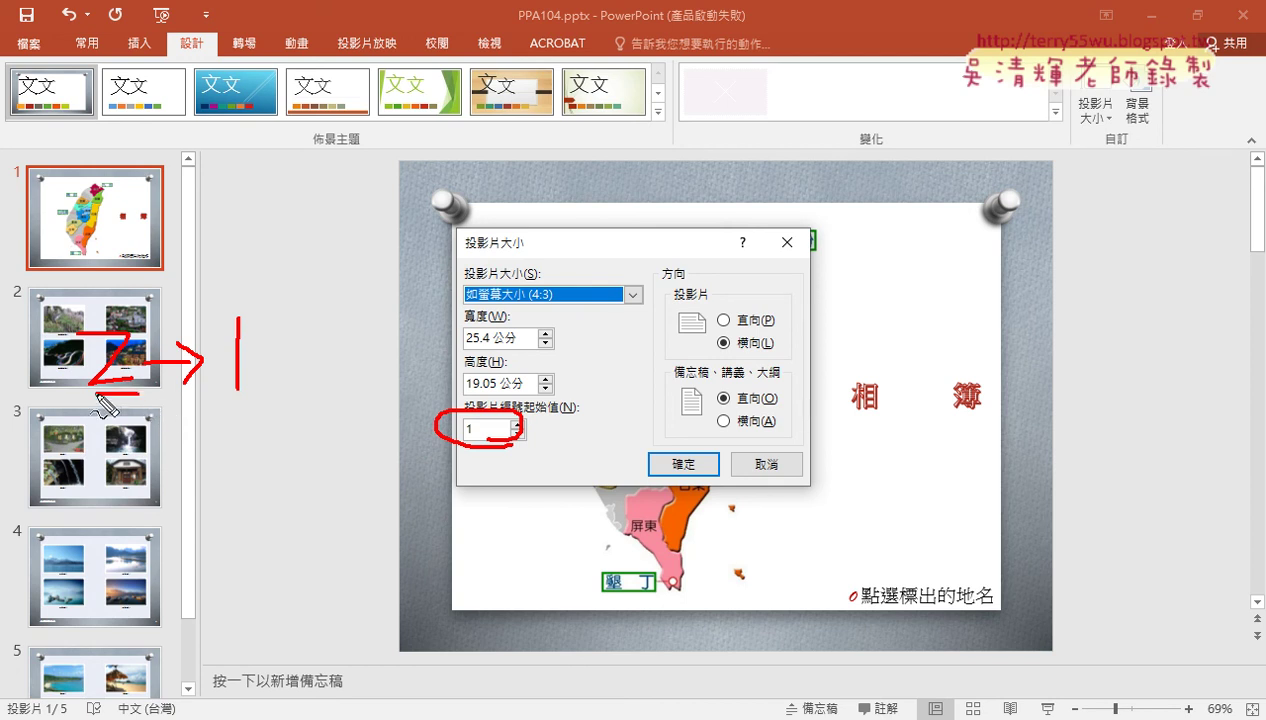
left_click_drag(95, 392, 135, 390)
left_click_drag(224, 398, 266, 397)
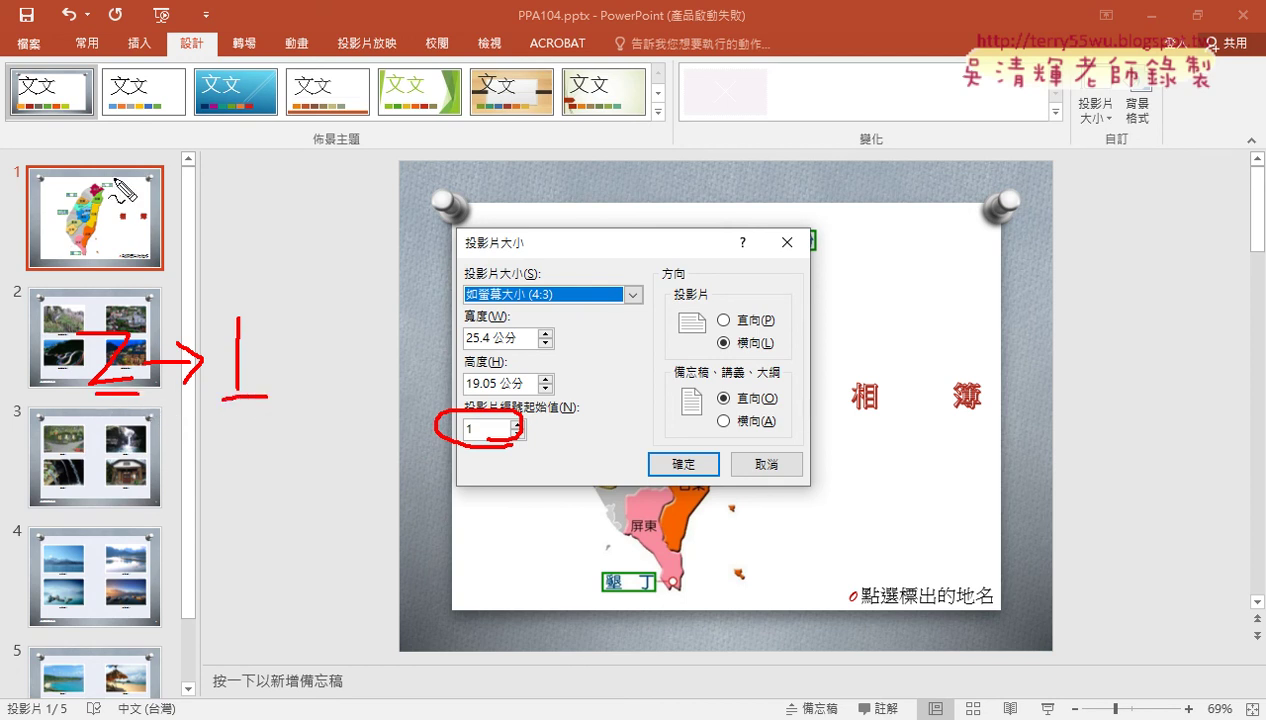
left_click_drag(113, 178, 113, 263)
left_click_drag(168, 224, 212, 222)
left_click_drag(198, 204, 198, 245)
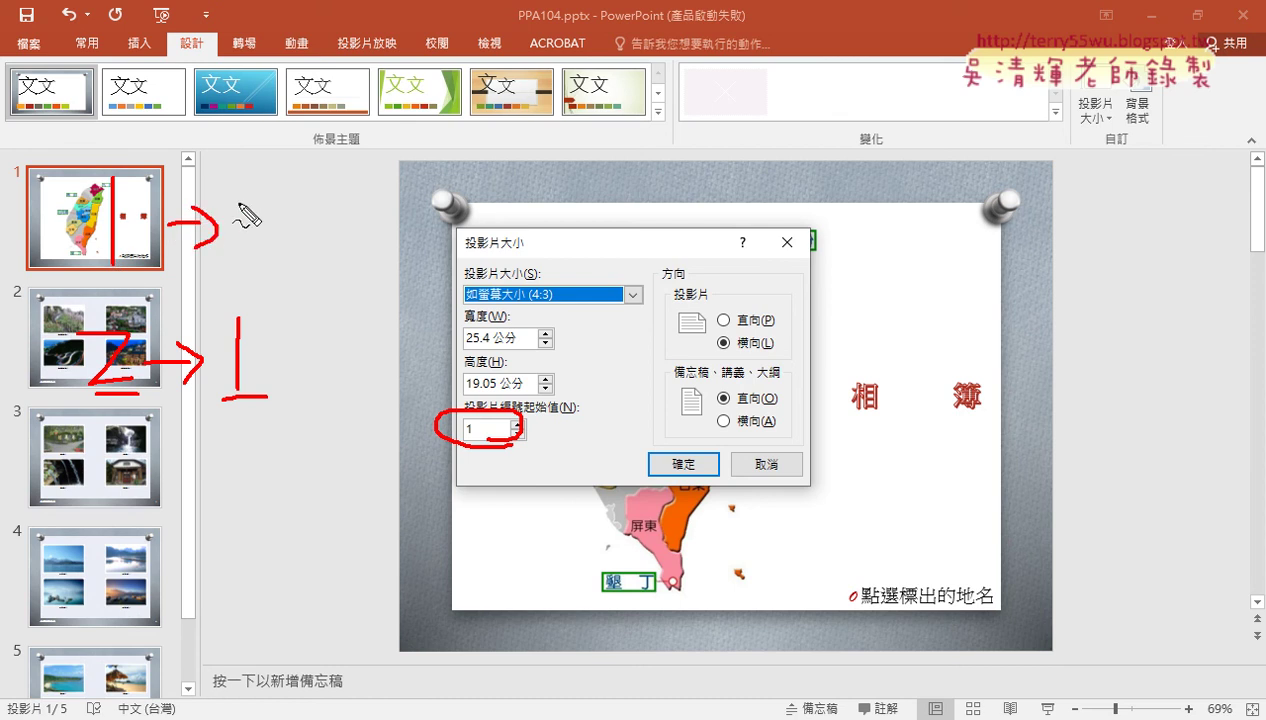
left_click_drag(231, 196, 244, 238)
left_click(243, 262)
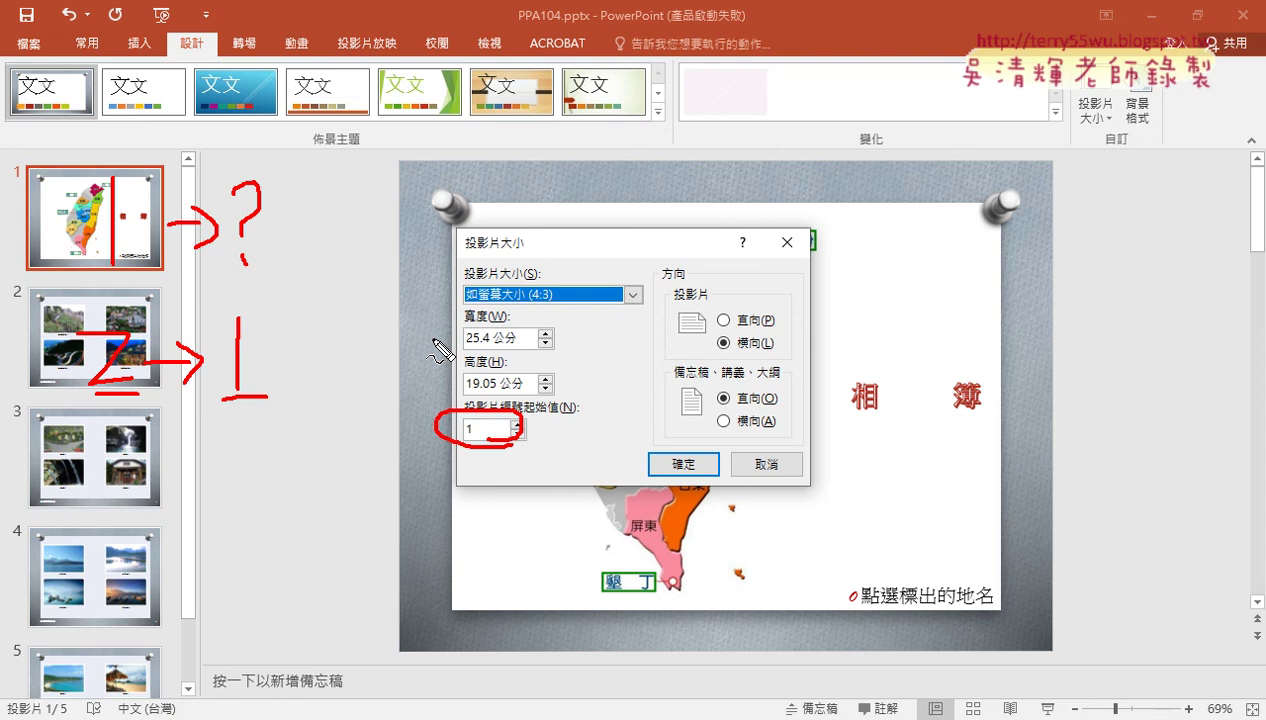
- Clear the ink and set 'Number slides from' to 0, confirming with OK
key("Escape")
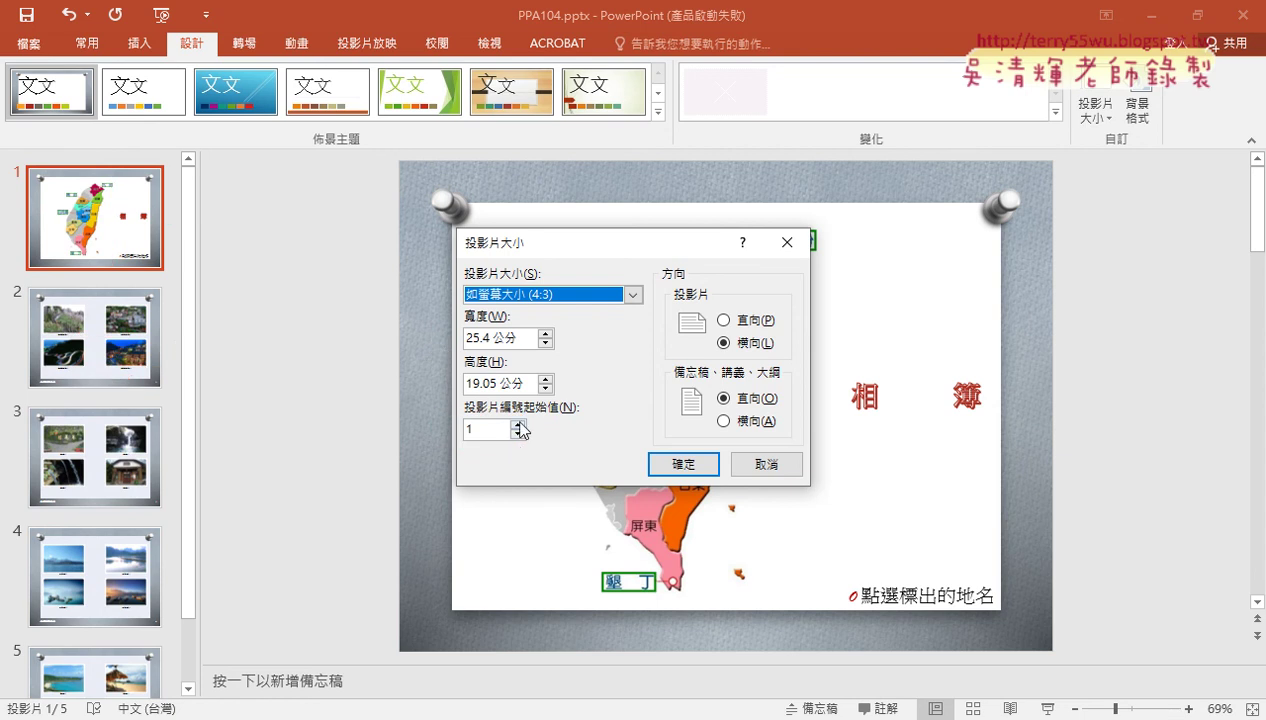
left_click(518, 424)
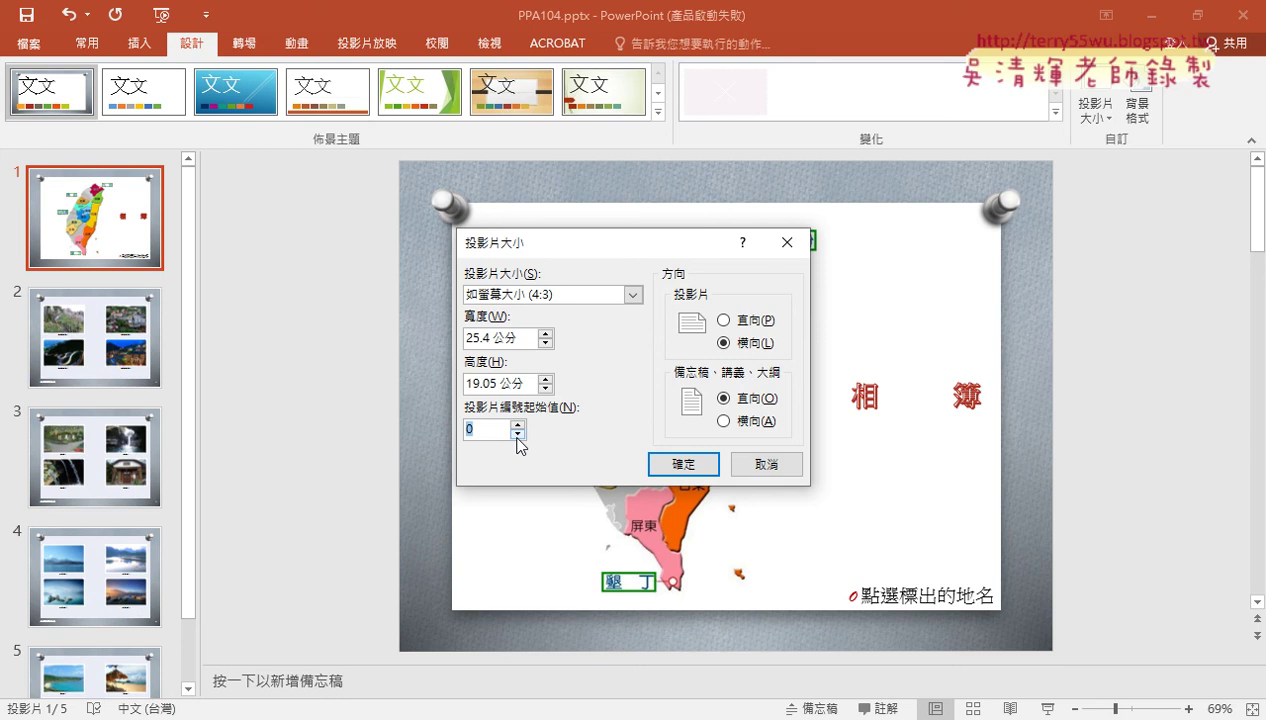
left_click(684, 463)
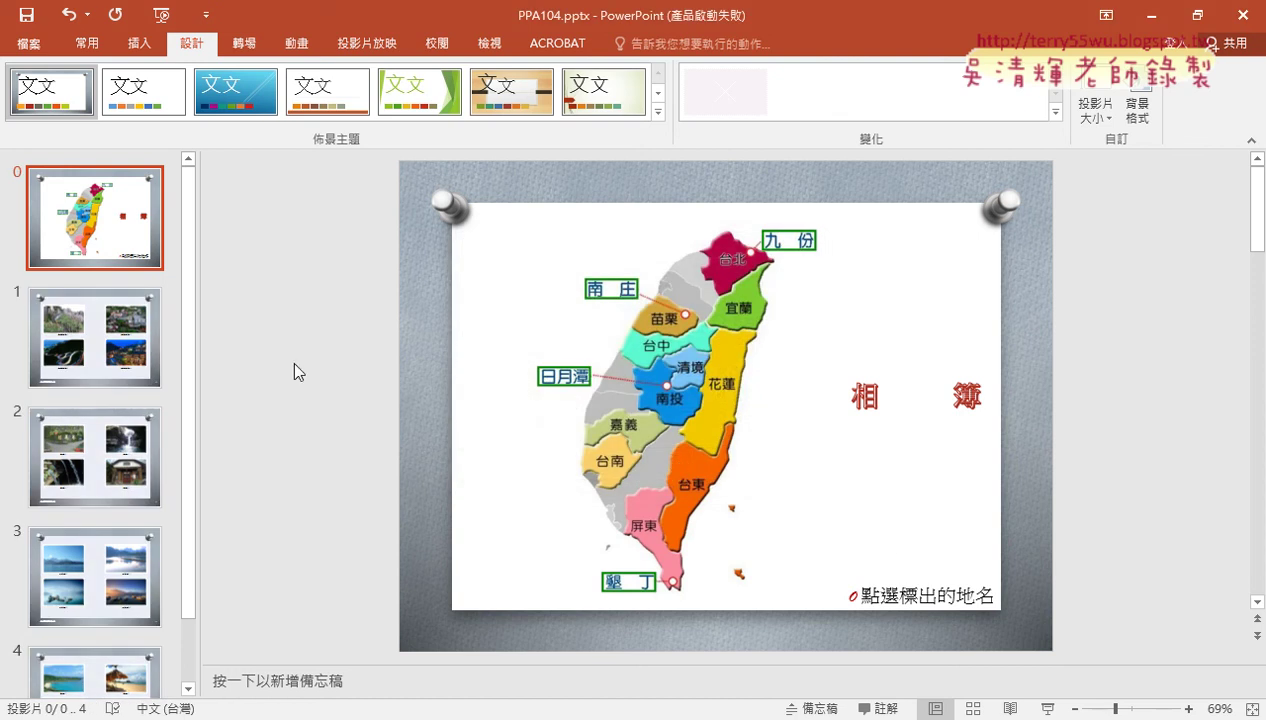
- Open the 九份老街 photo slide and check that its slide number now reads 1
left_click(90, 330)
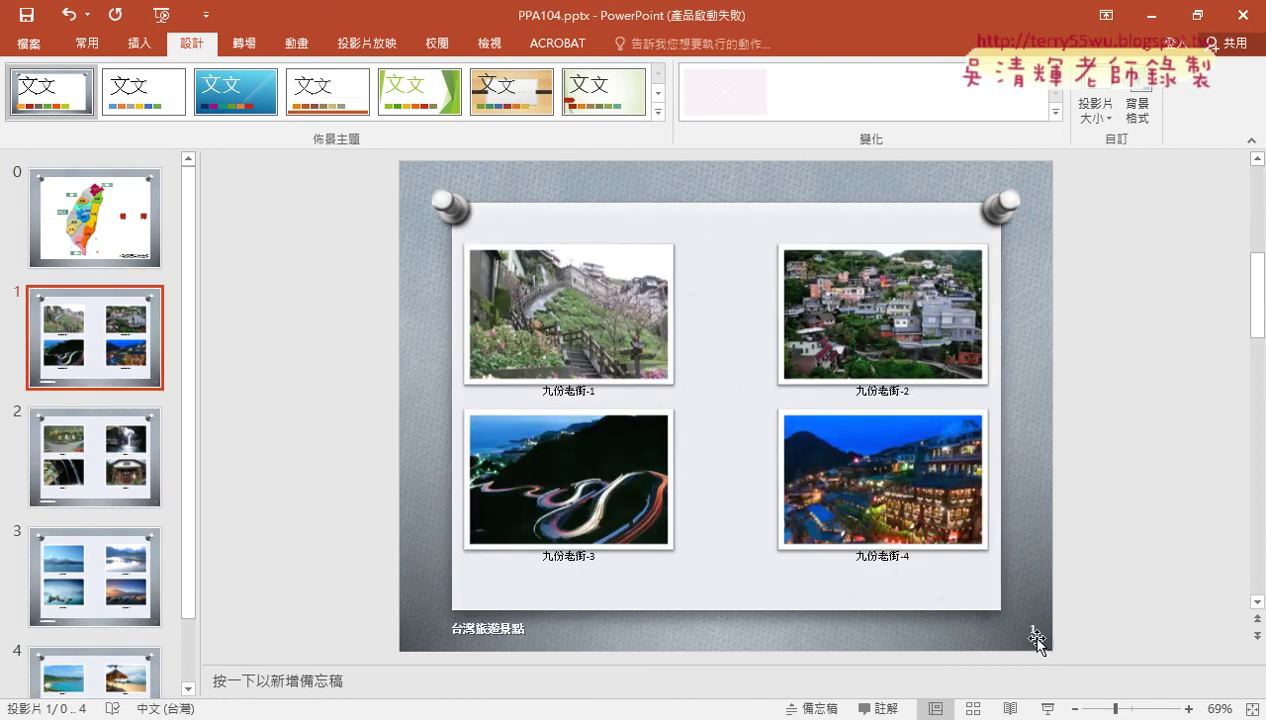
left_click(1033, 632)
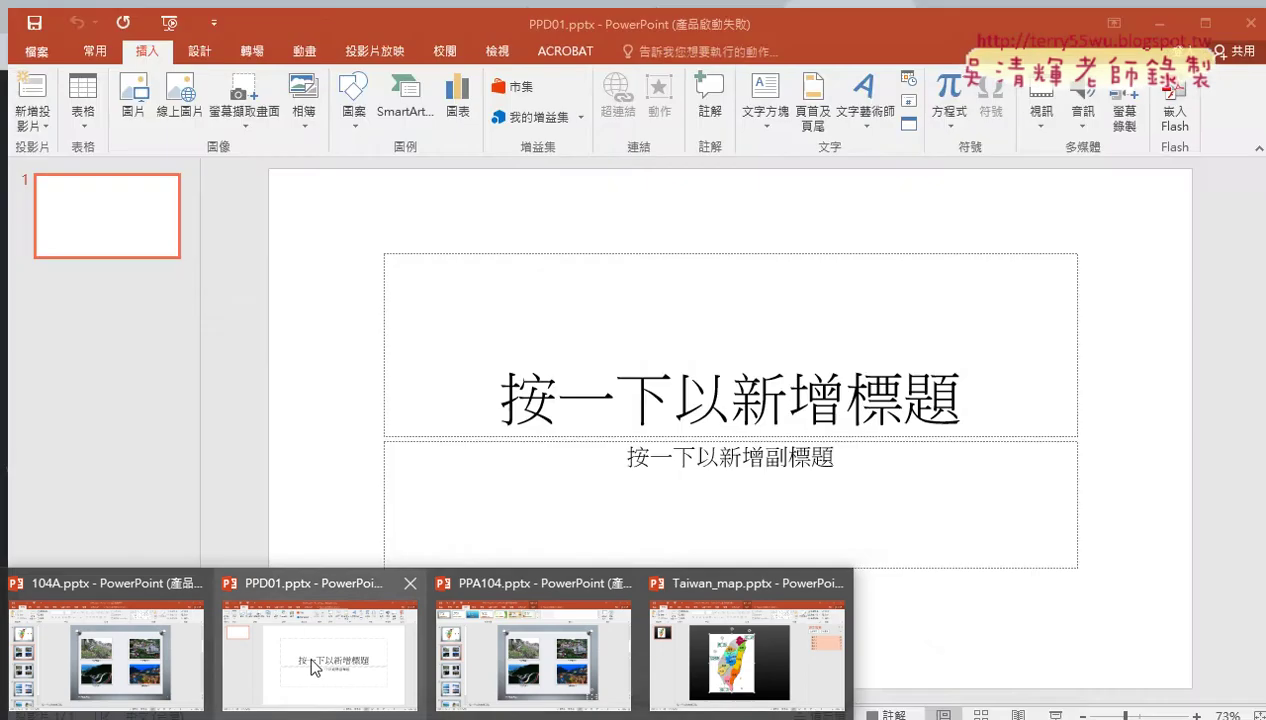
left_click(515, 670)
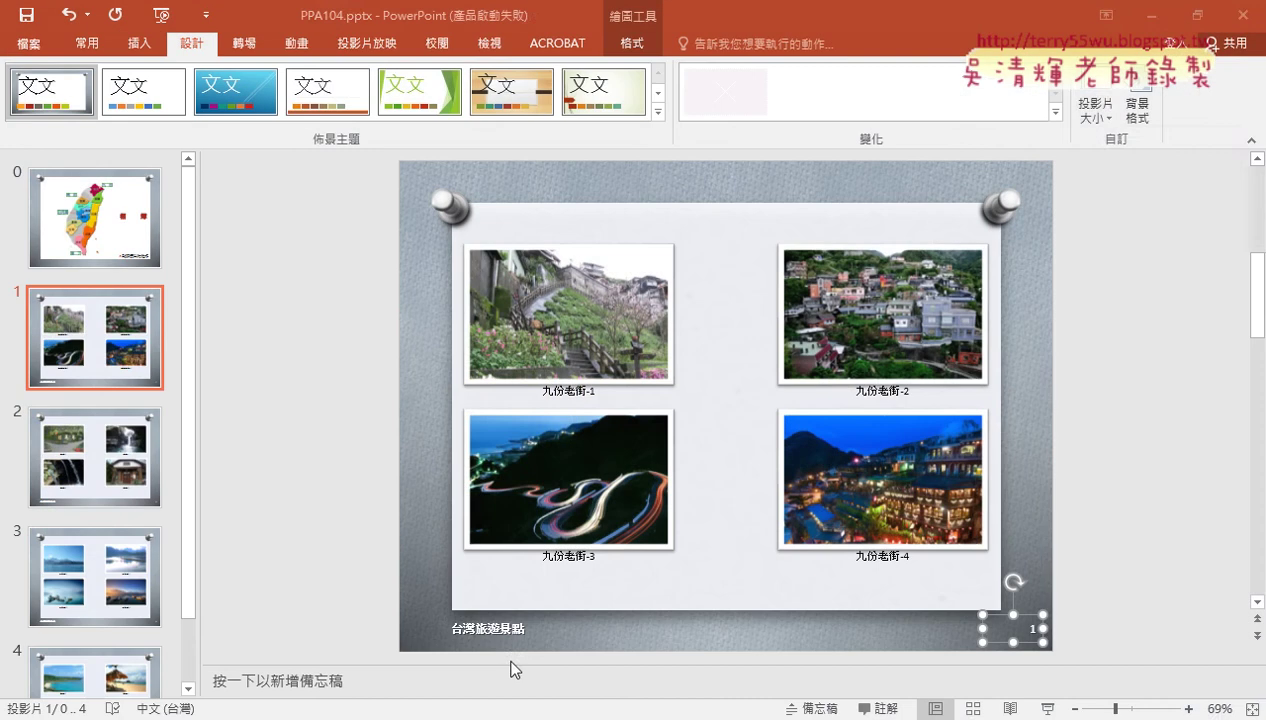
- Recheck the Slide Size and Header and Footer dialogs, cancelling both without changes
left_click(1094, 110)
left_click(1135, 228)
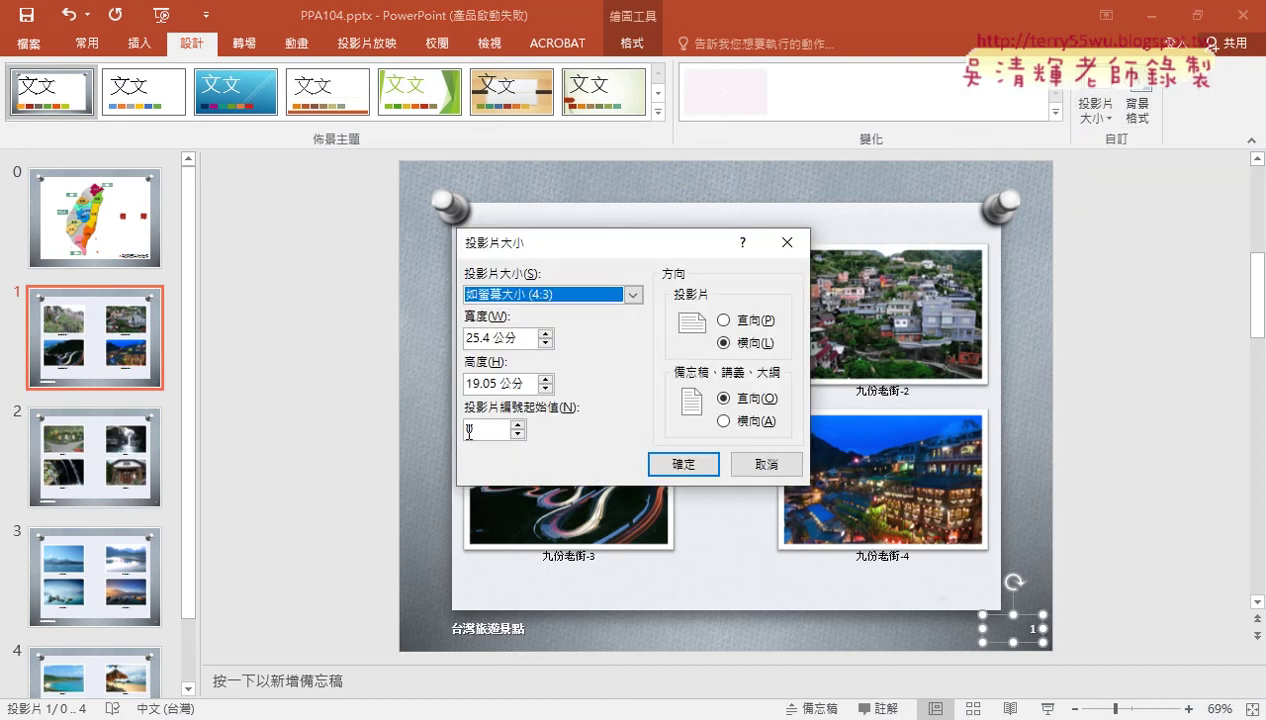
left_click(766, 464)
left_click(139, 43)
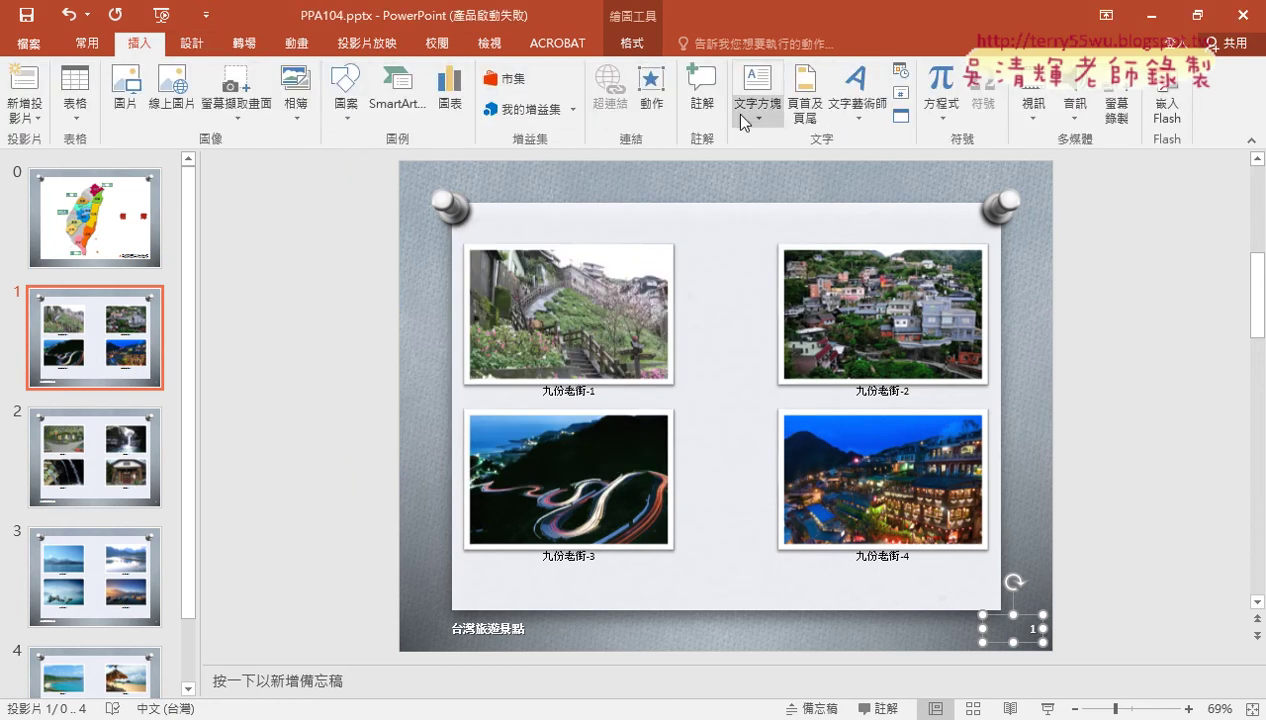
left_click(811, 110)
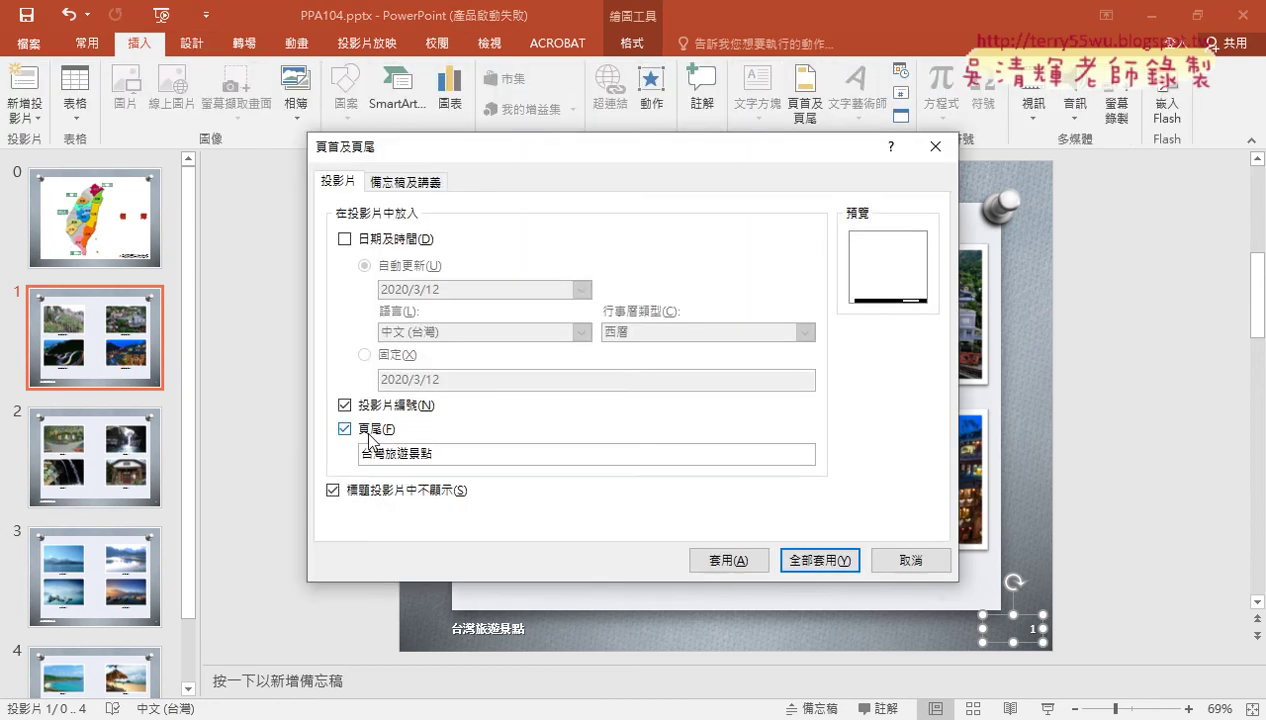
left_click(910, 560)
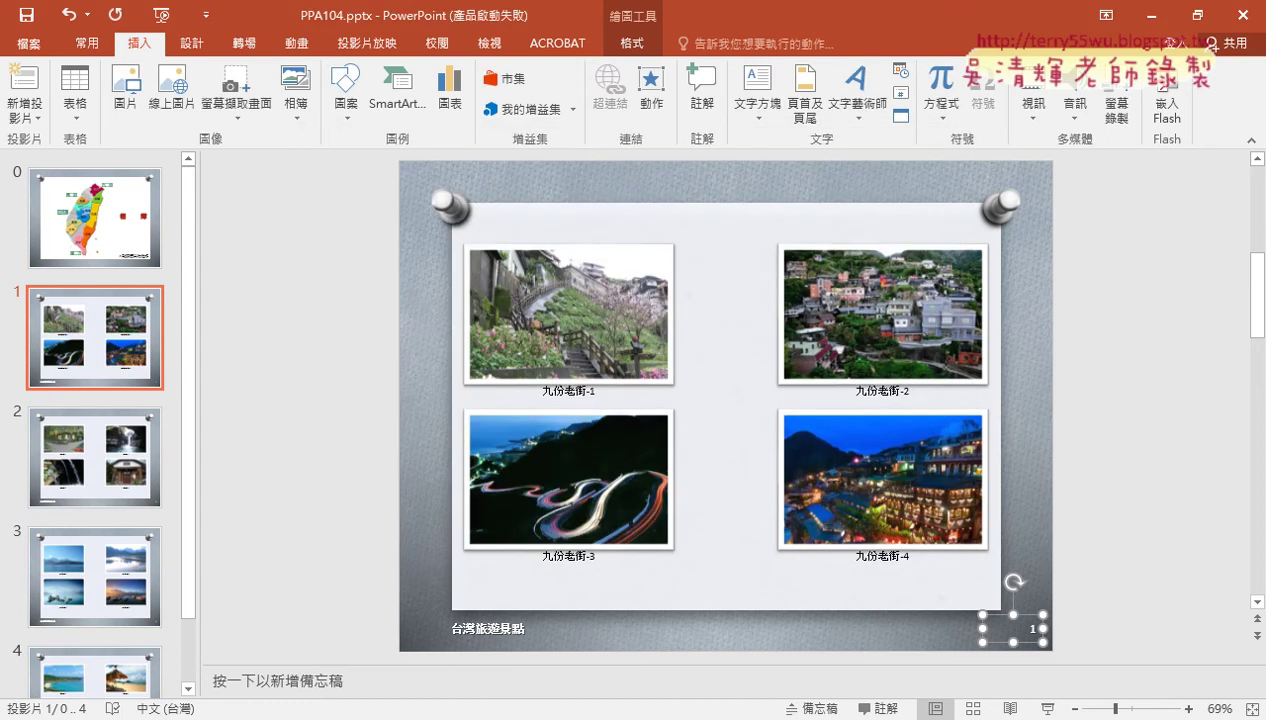
- Check the PDF, test the slide show via the 九份 link, then exit to the Slide Show tab
key("alt+Tab")
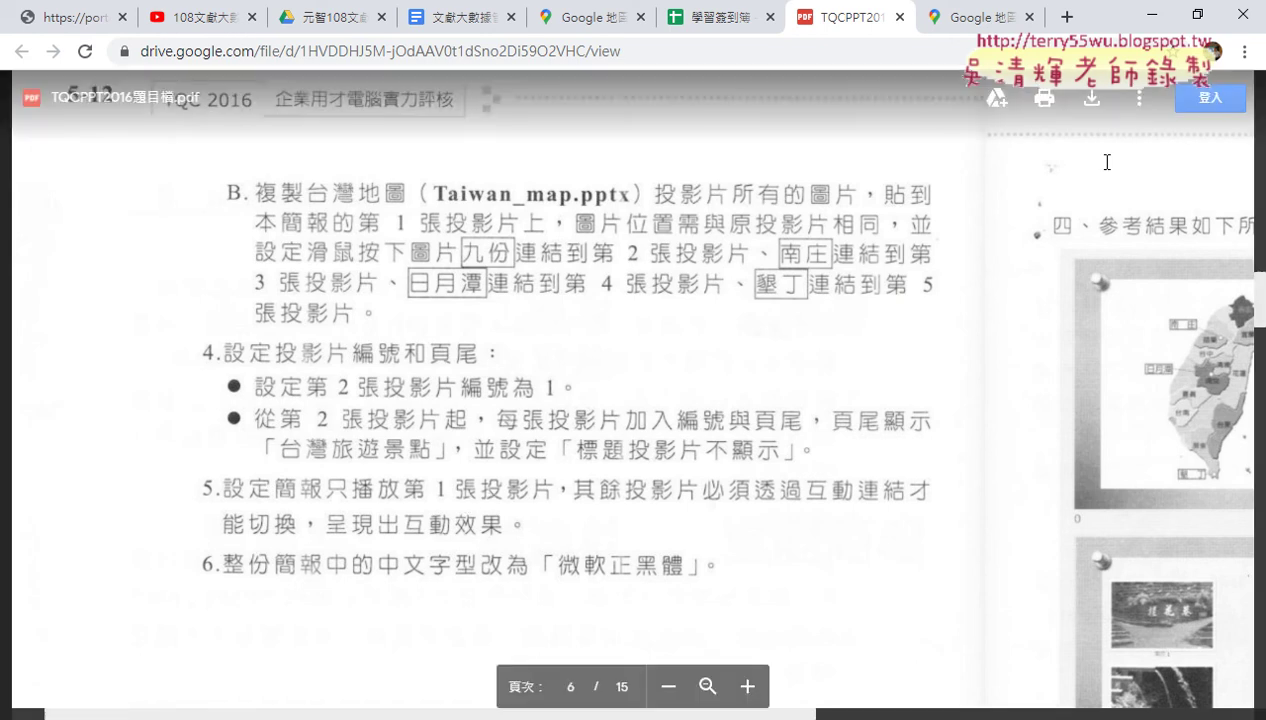
left_click(1150, 15)
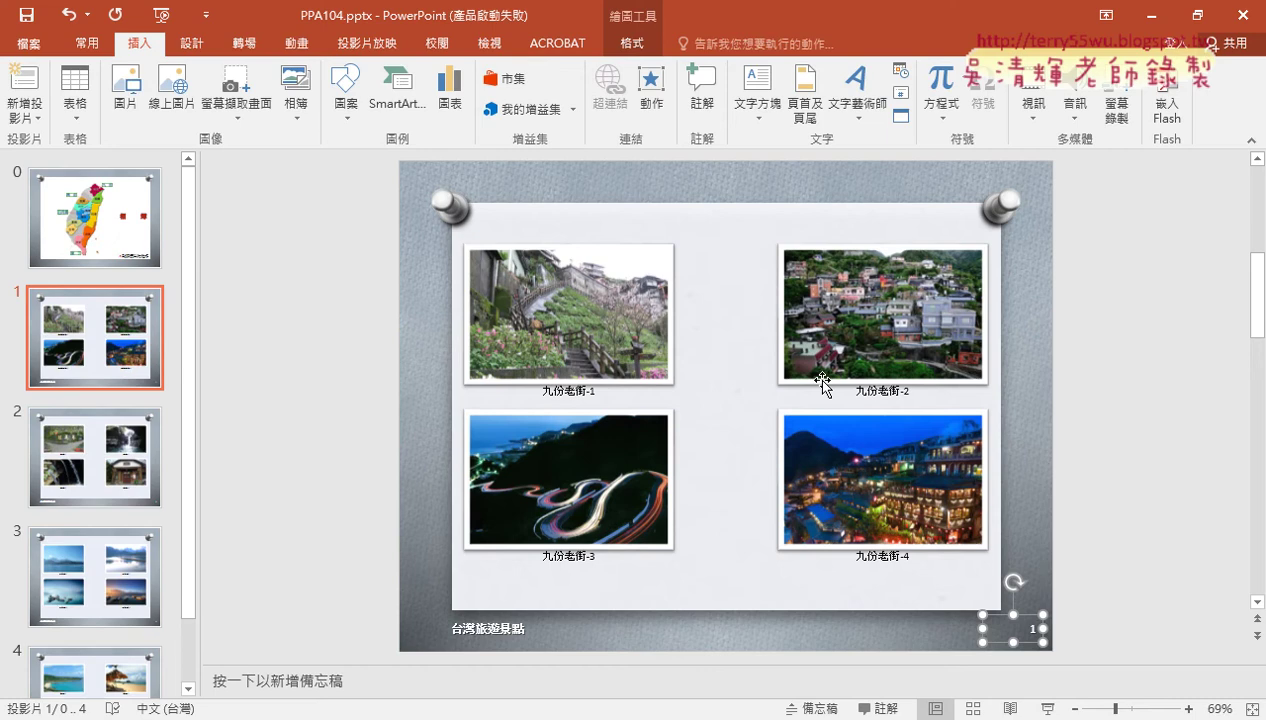
left_click(1047, 708)
left_click(672, 442)
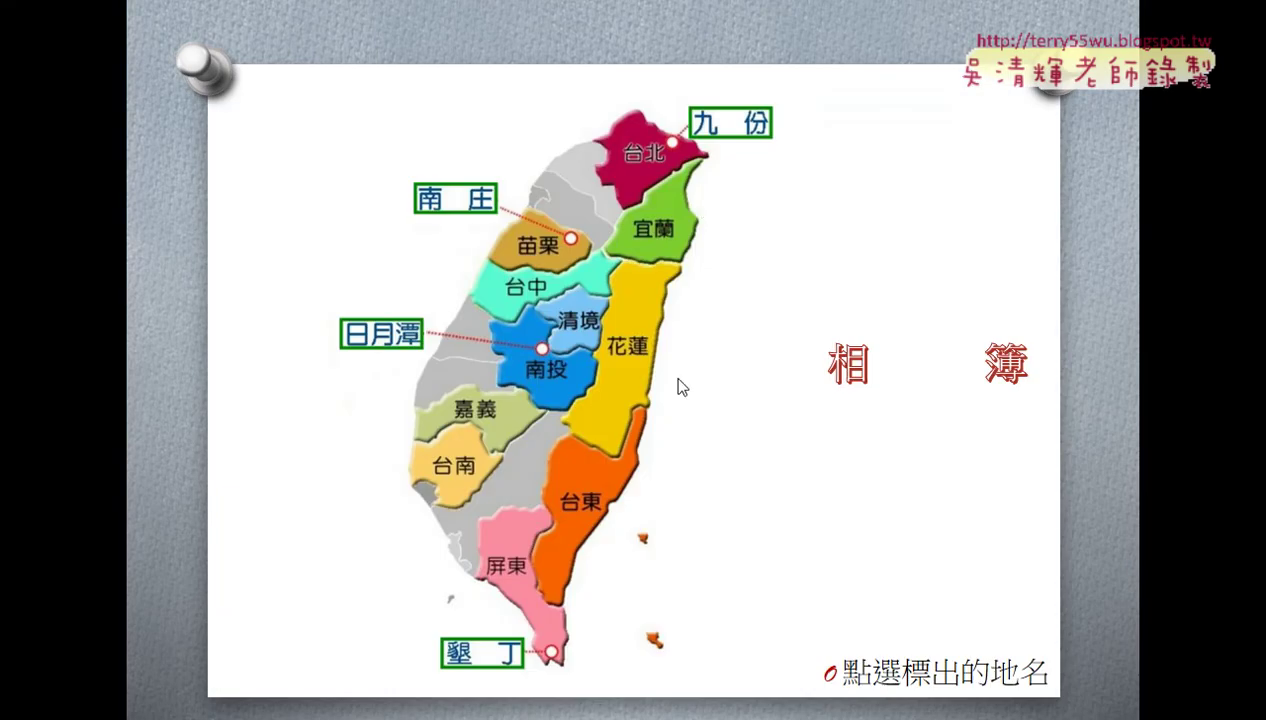
left_click(714, 128)
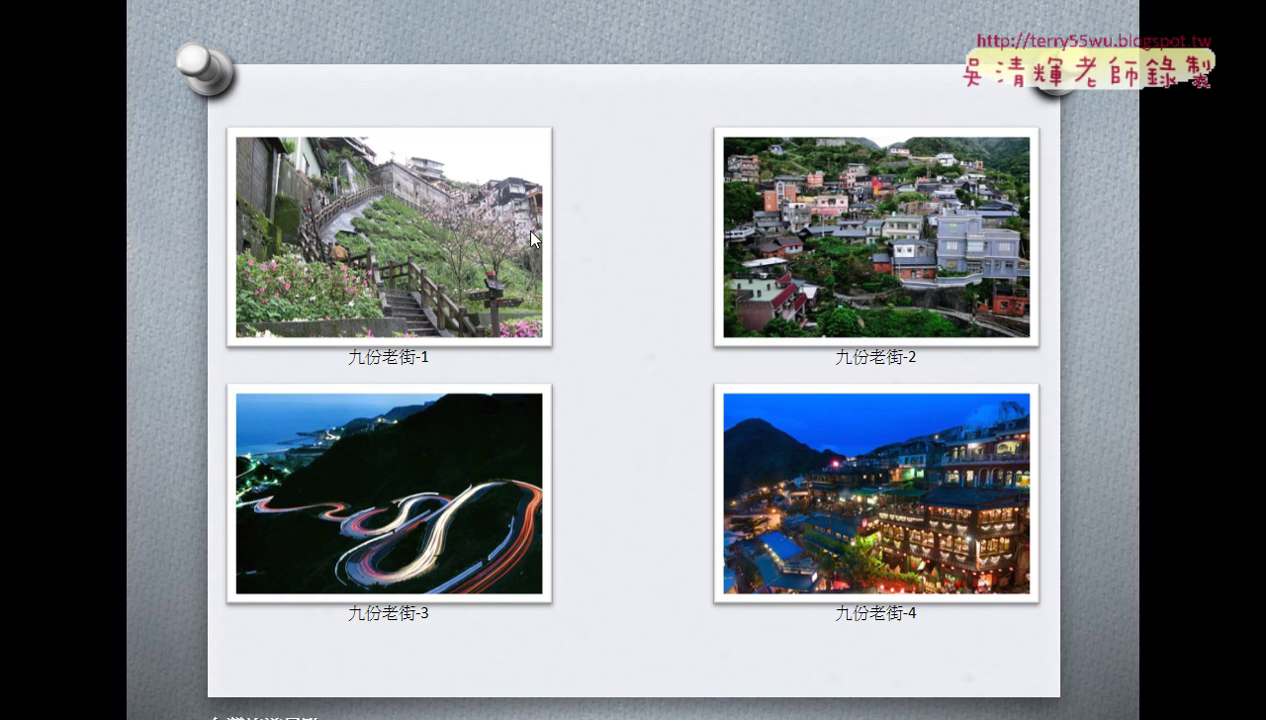
key("Escape")
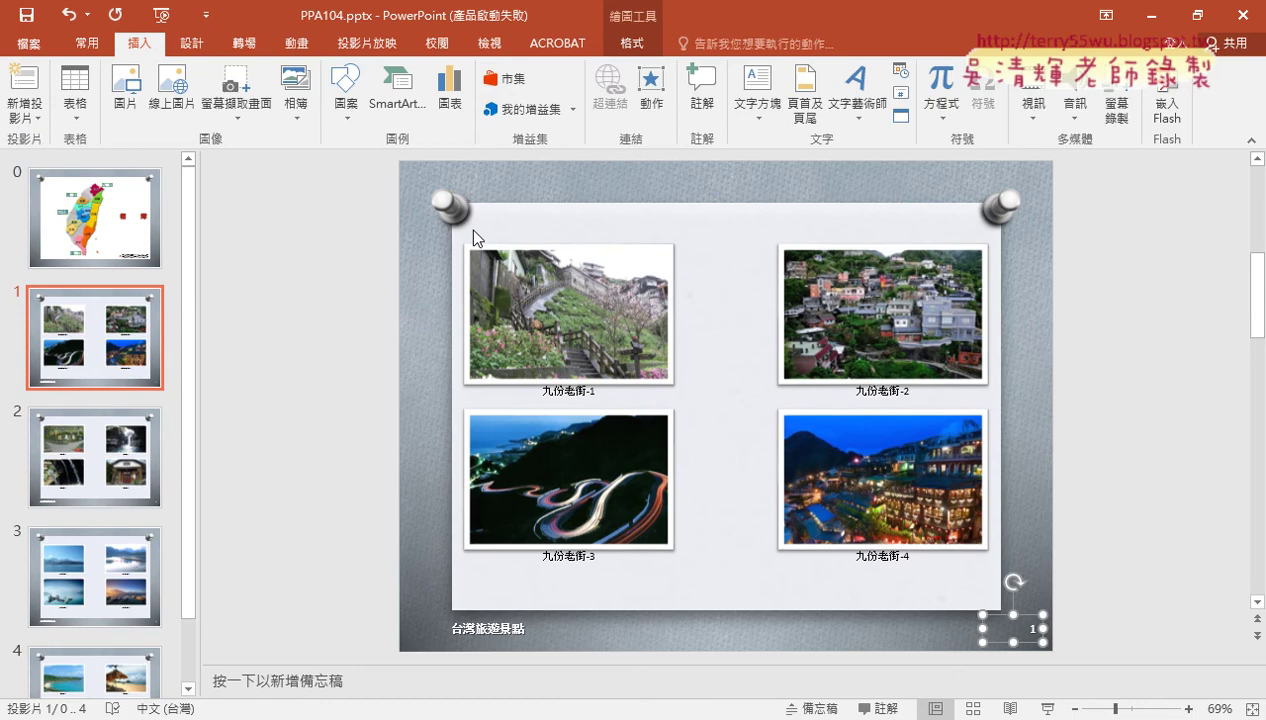
left_click(363, 45)
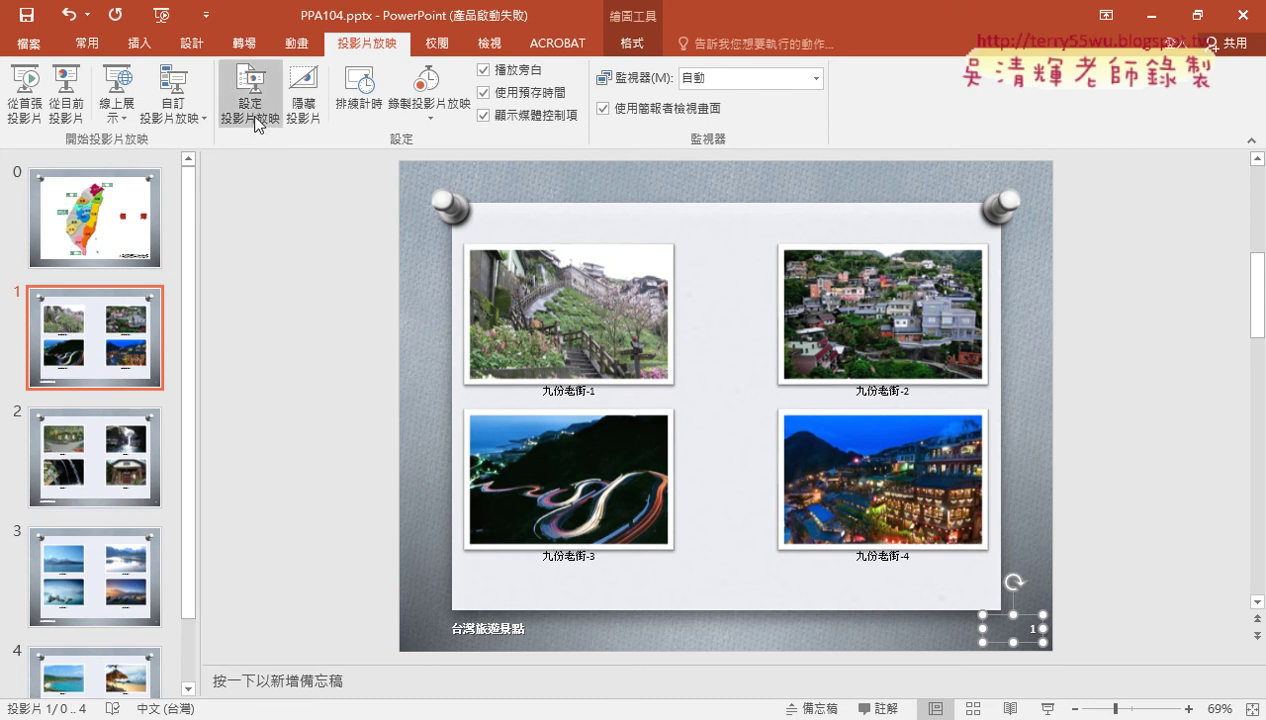
- In Set Up Slide Show, set the slide range From 0 To 0 and confirm
left_click(256, 122)
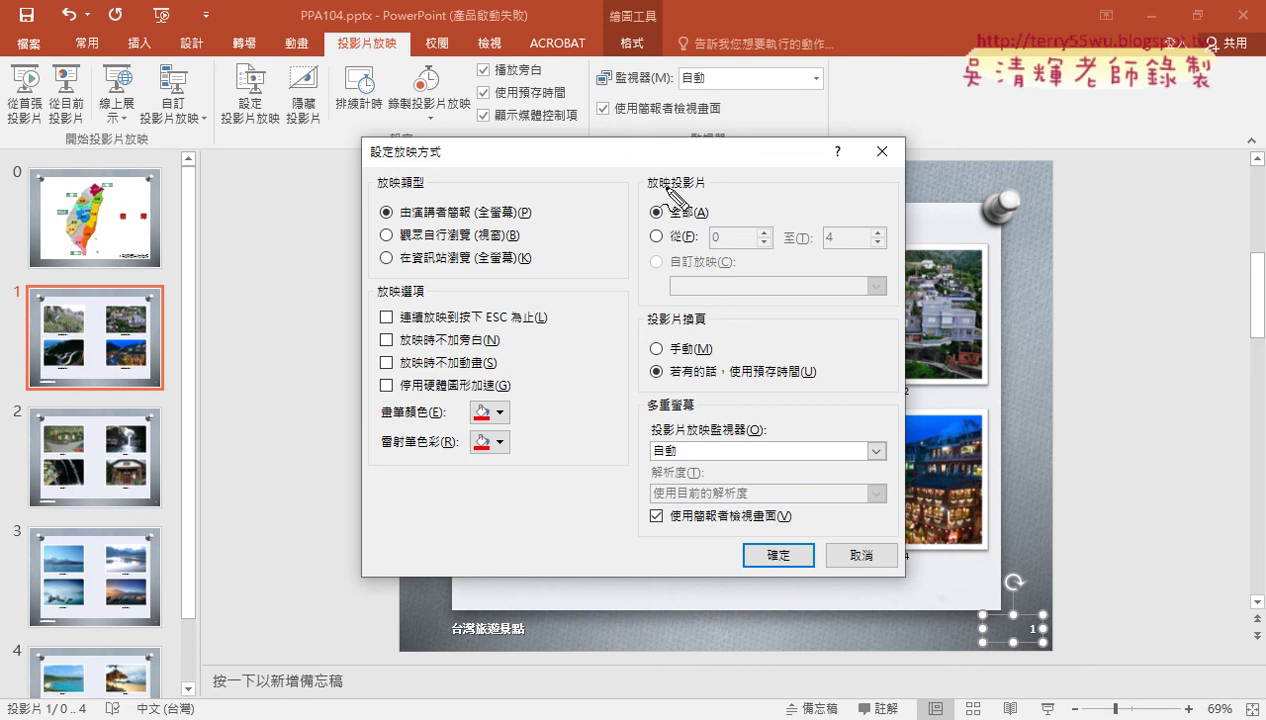
left_click_drag(722, 200, 716, 198)
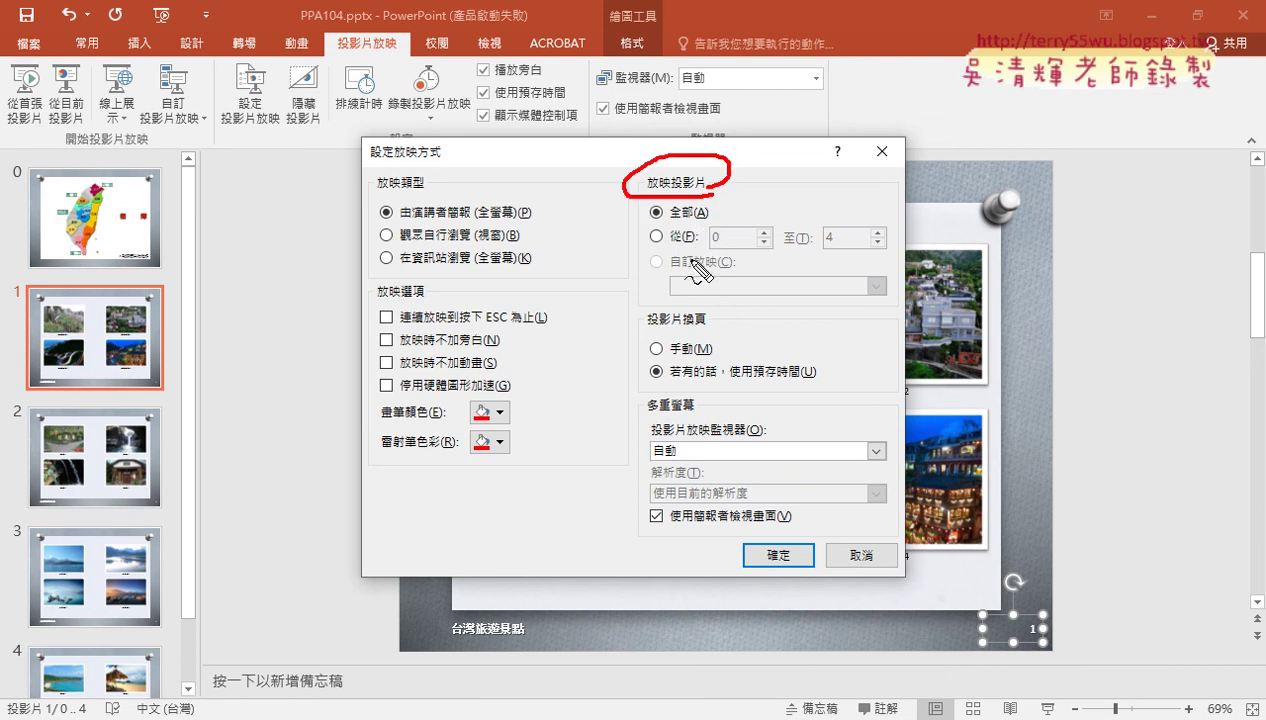
key("Escape")
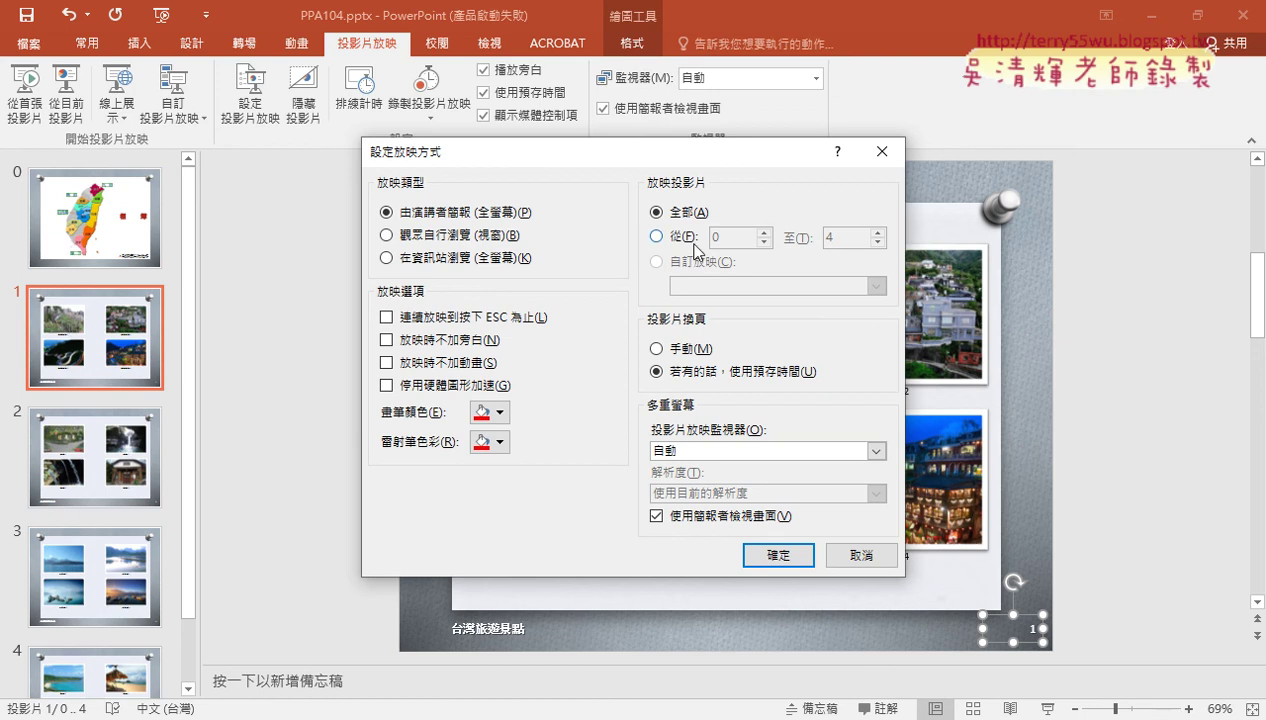
left_click(657, 237)
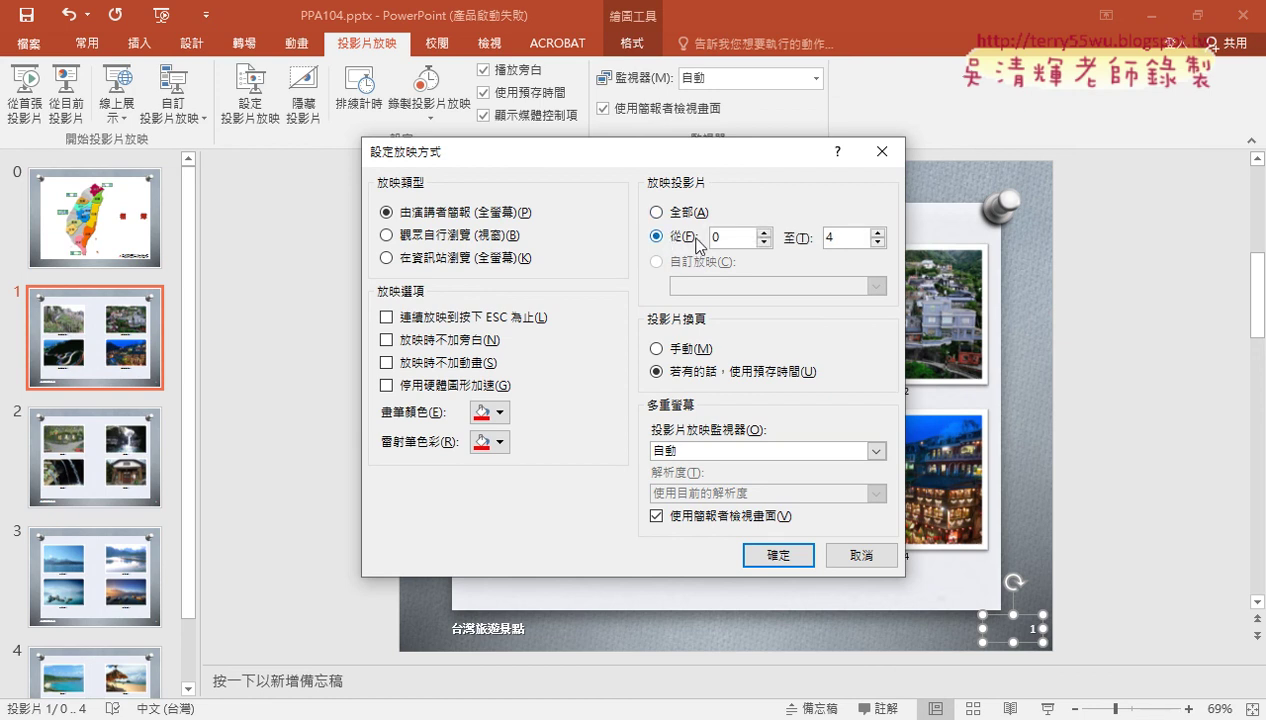
left_click(878, 243)
left_click(861, 242)
mouse_move(861, 242)
left_click(778, 555)
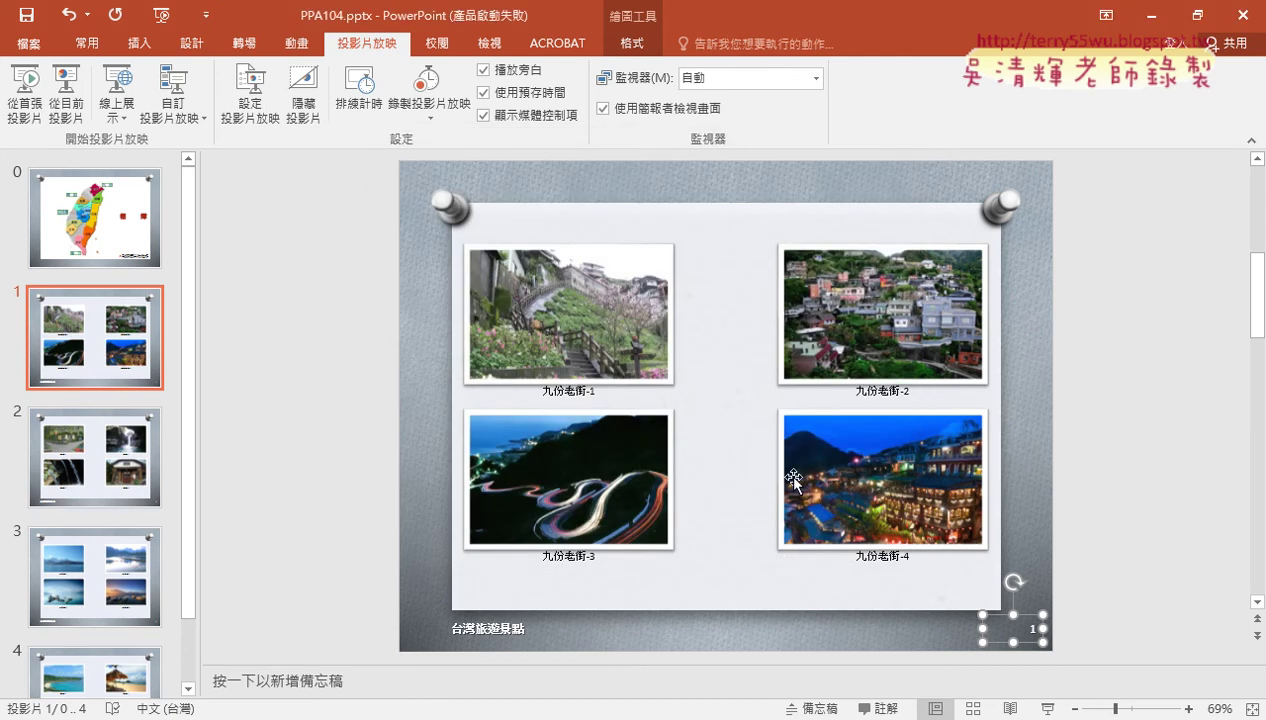
- Run the show, following the 九份 and 南庄 links back to the map, then end it
left_click(1048, 708)
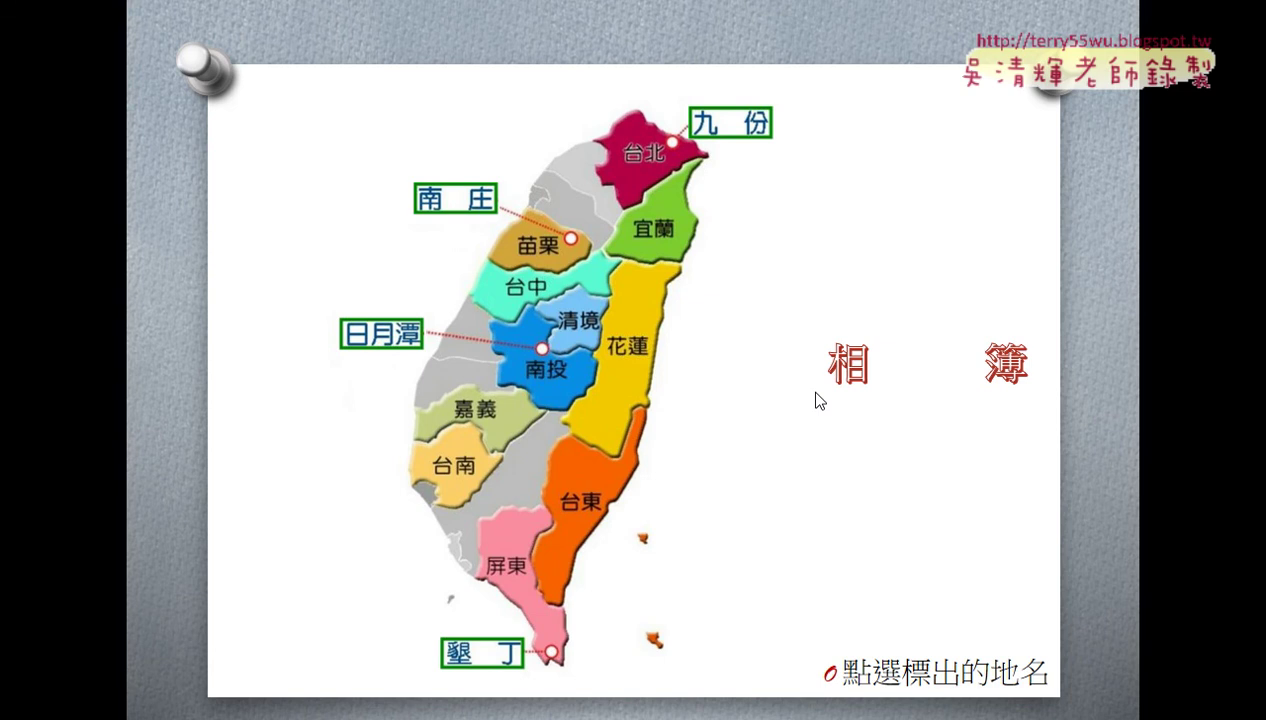
left_click(720, 133)
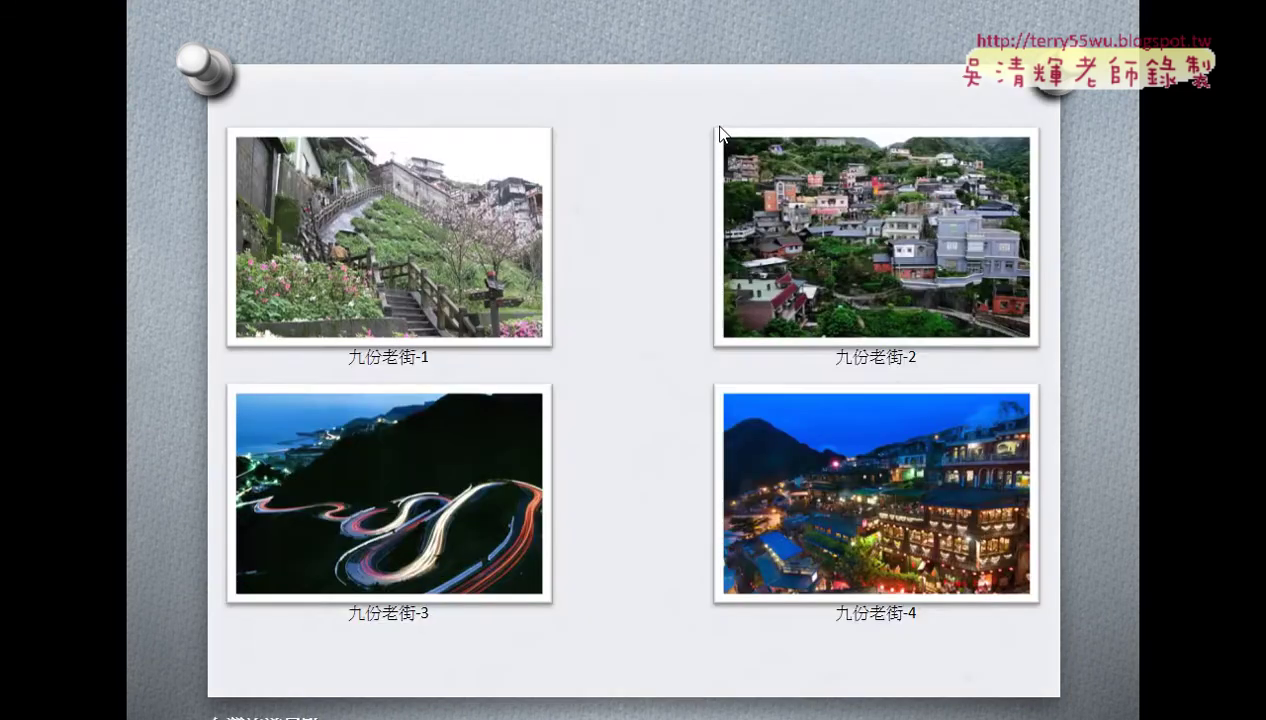
left_click(629, 289)
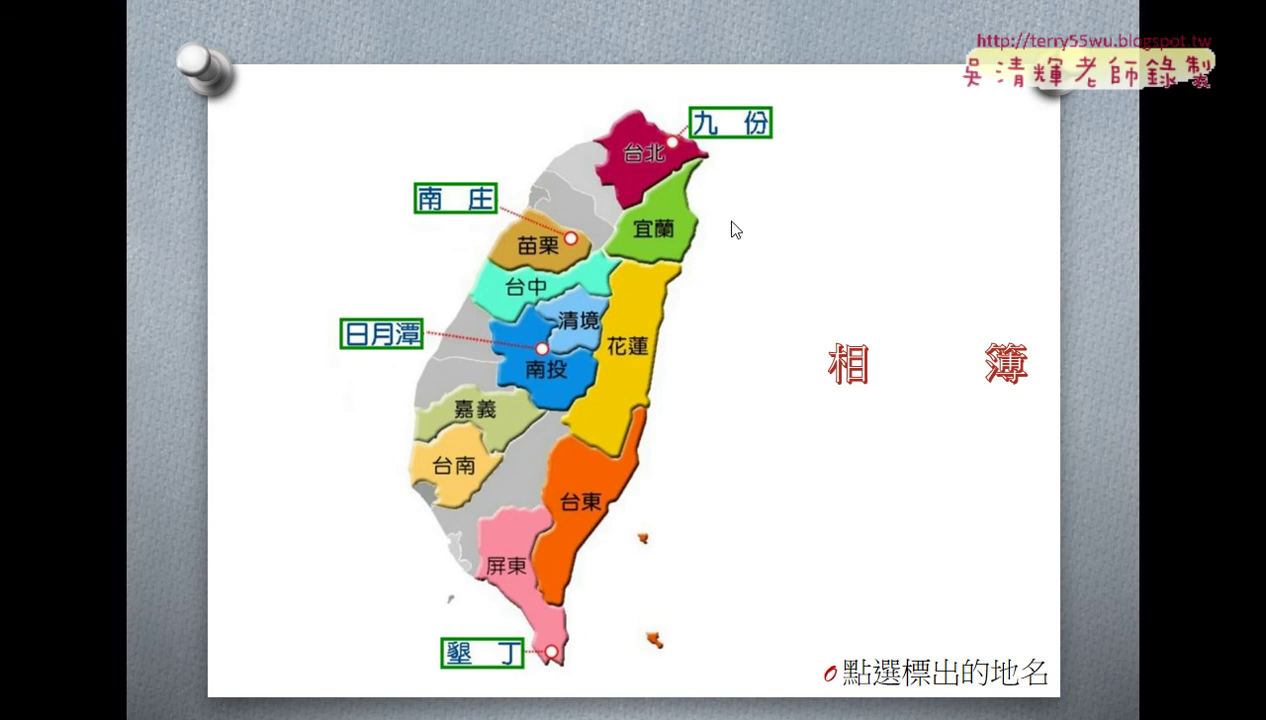
left_click(457, 199)
left_click(617, 383)
key("Escape")
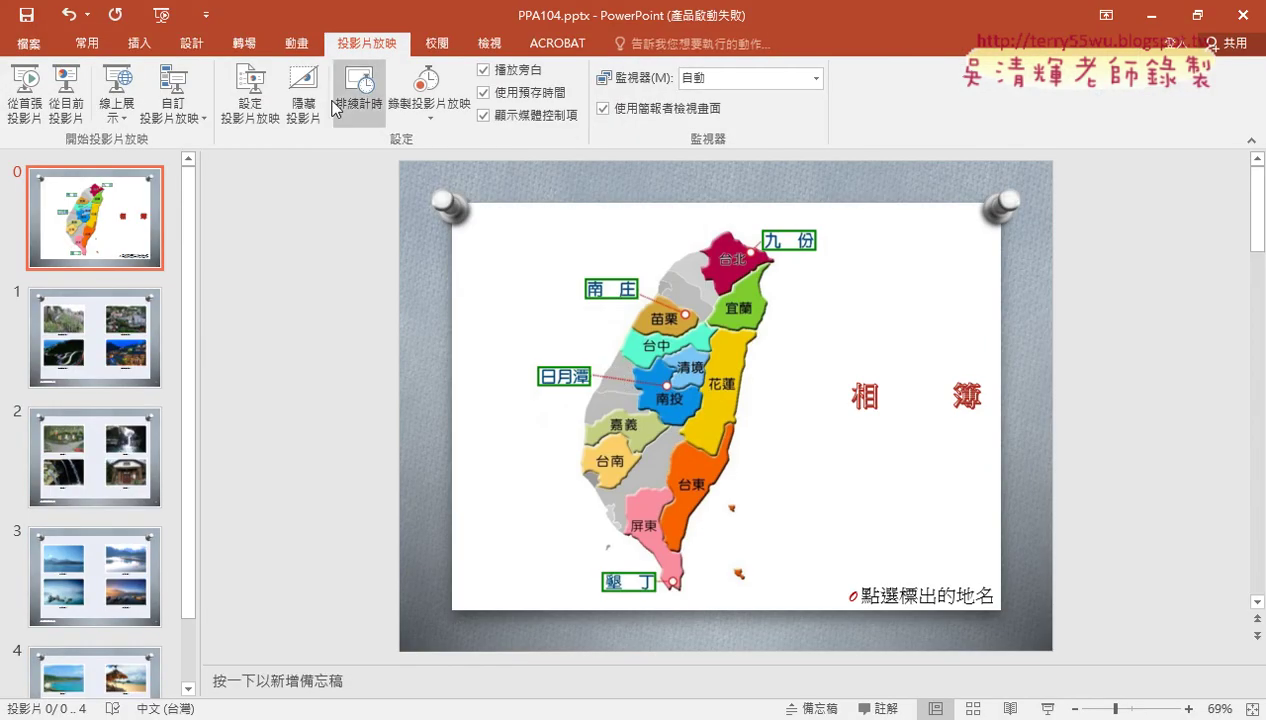
- Set the slide show range to 0 through 0, then open the 九份老街 photo slide
left_click(250, 100)
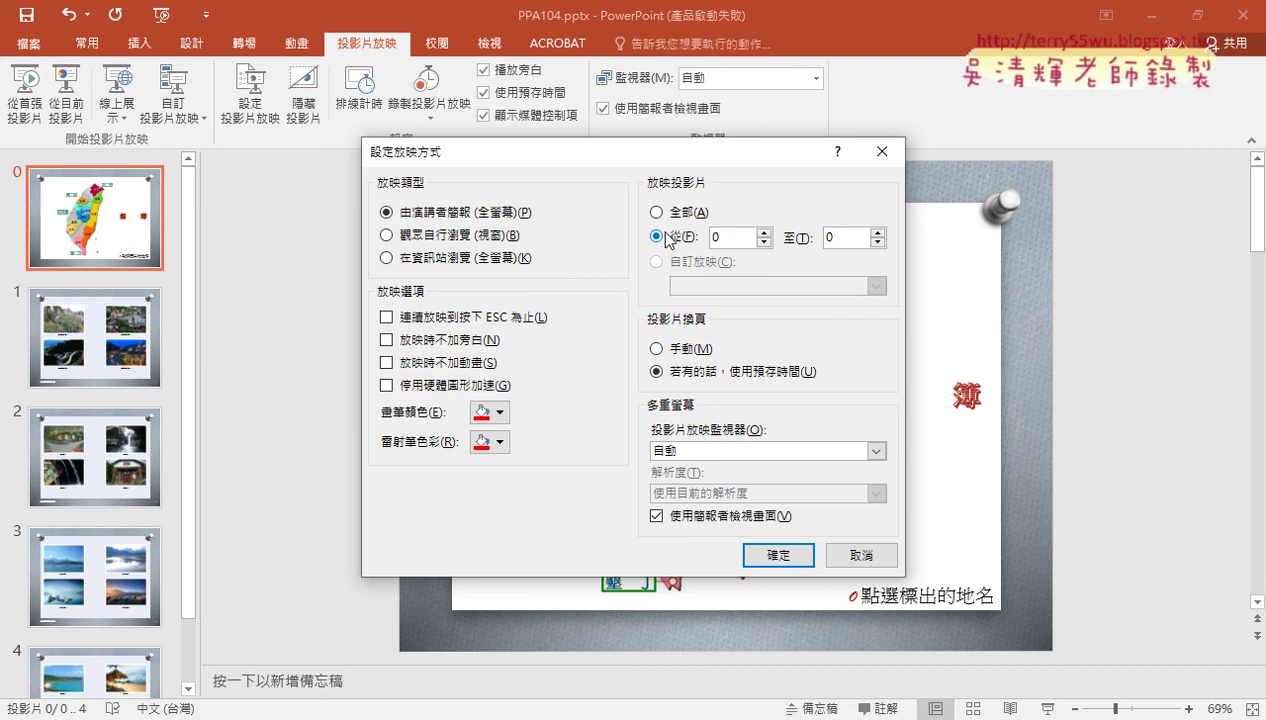
key("alt+Tab")
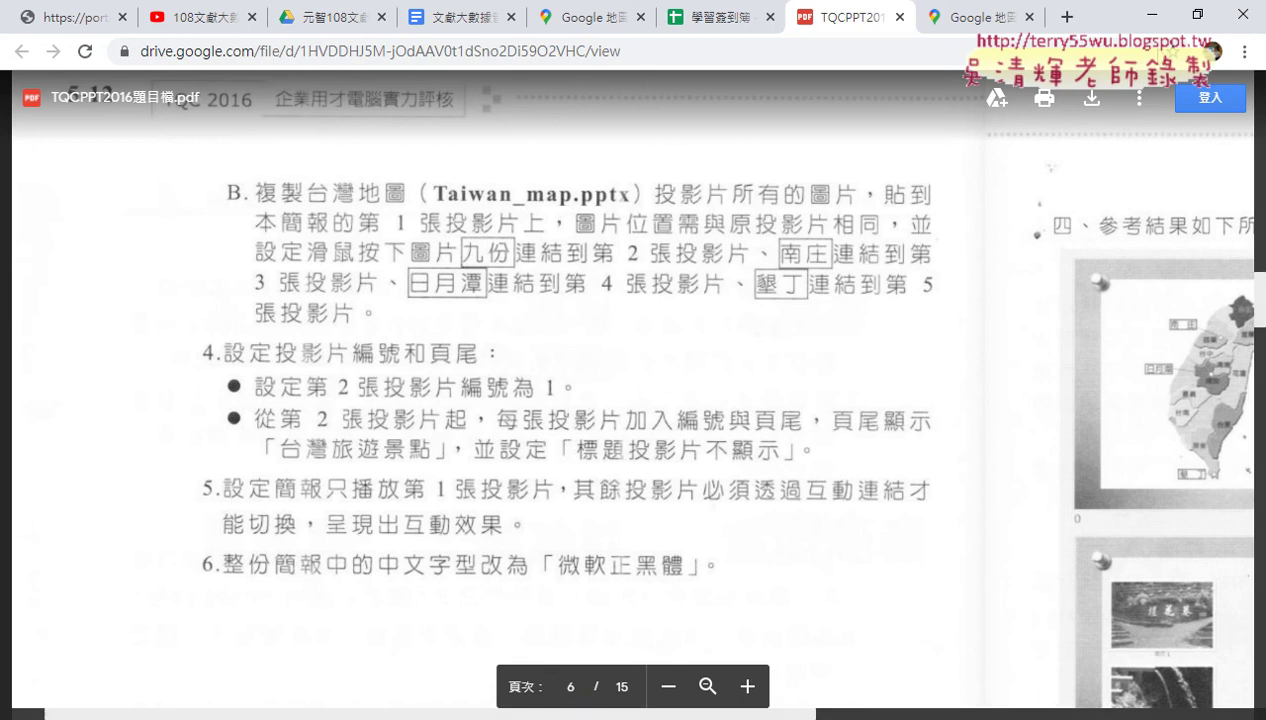
left_click(1155, 15)
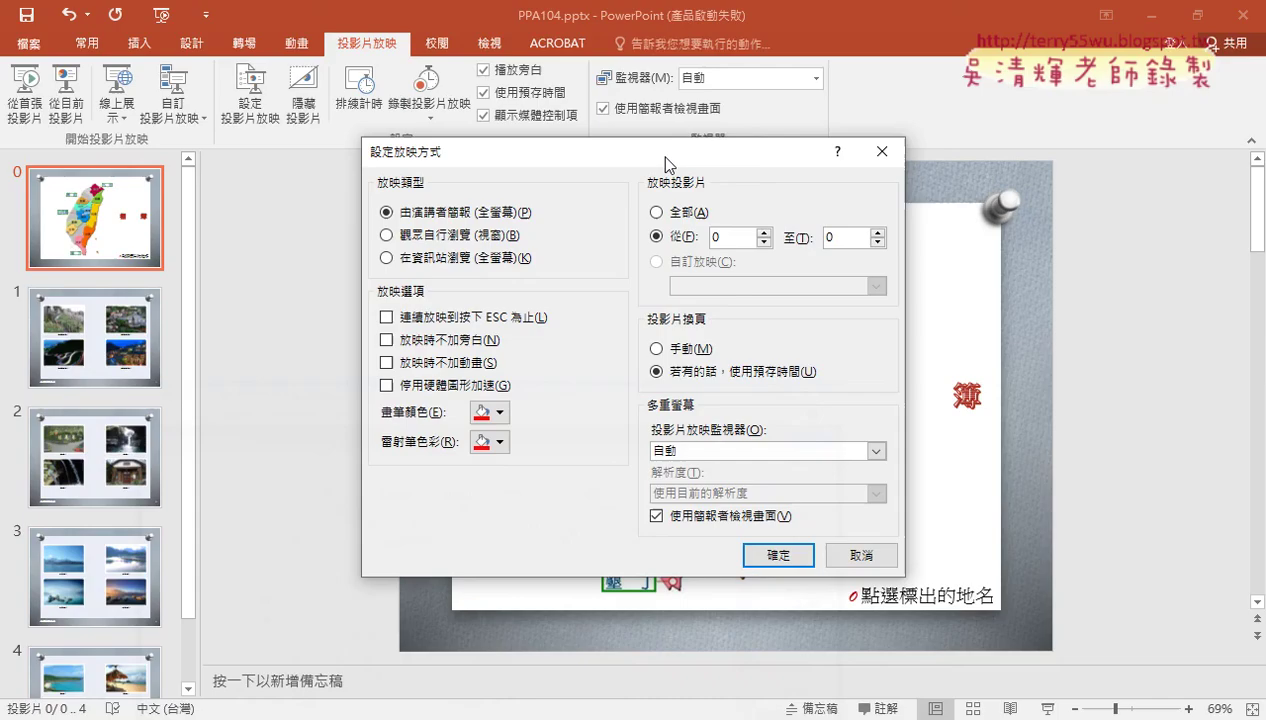
left_click(776, 556)
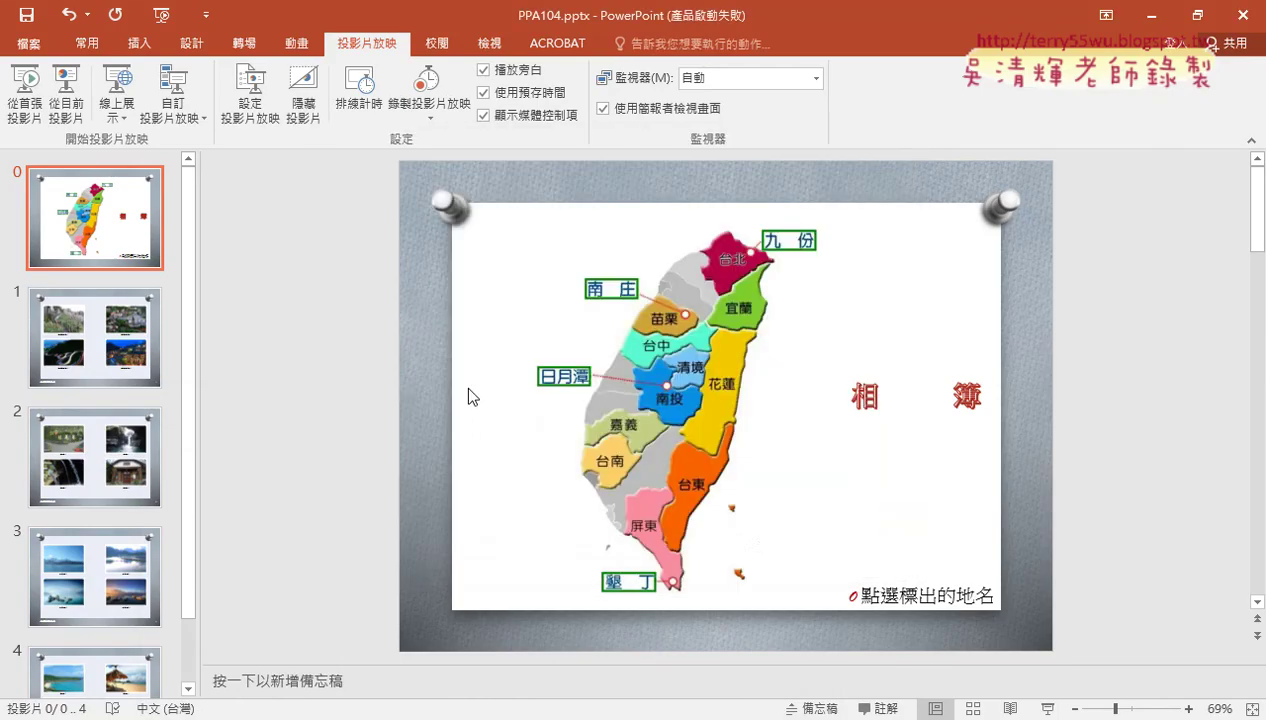
left_click(99, 353)
- Select the 九份老街-1 caption and scroll through the Home font list, closing it unchanged
left_click(565, 394)
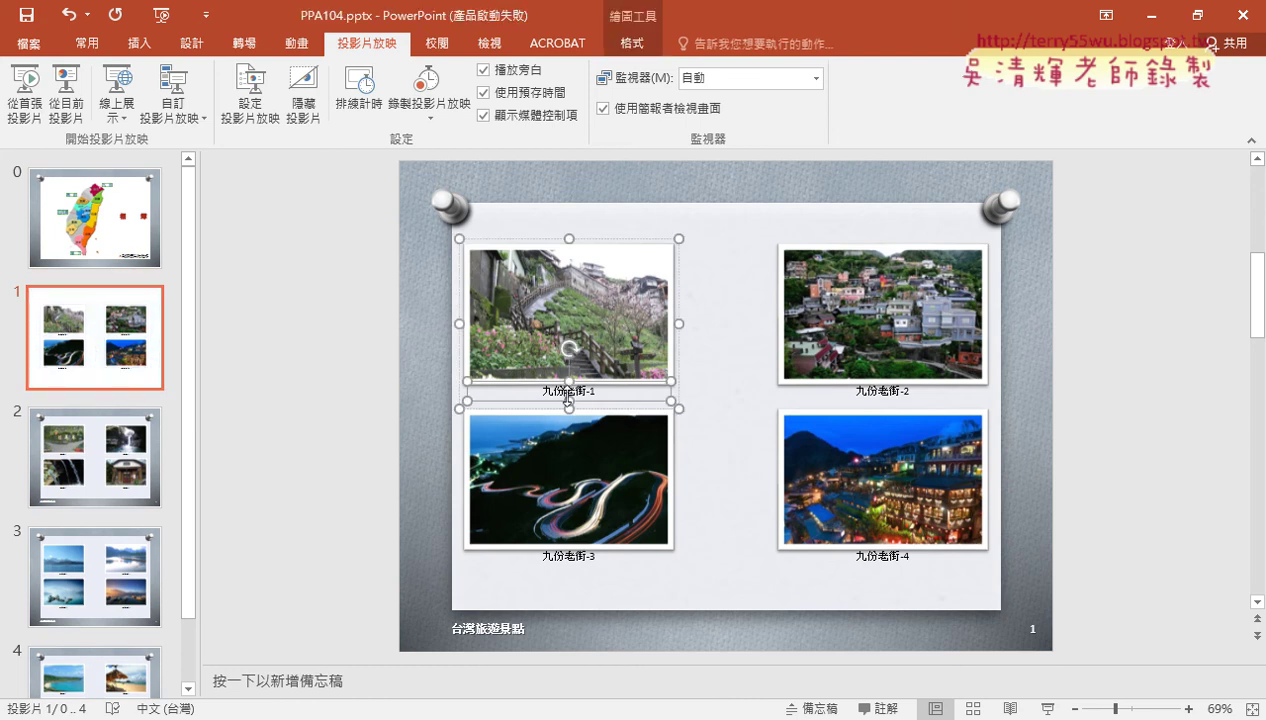
left_click(94, 45)
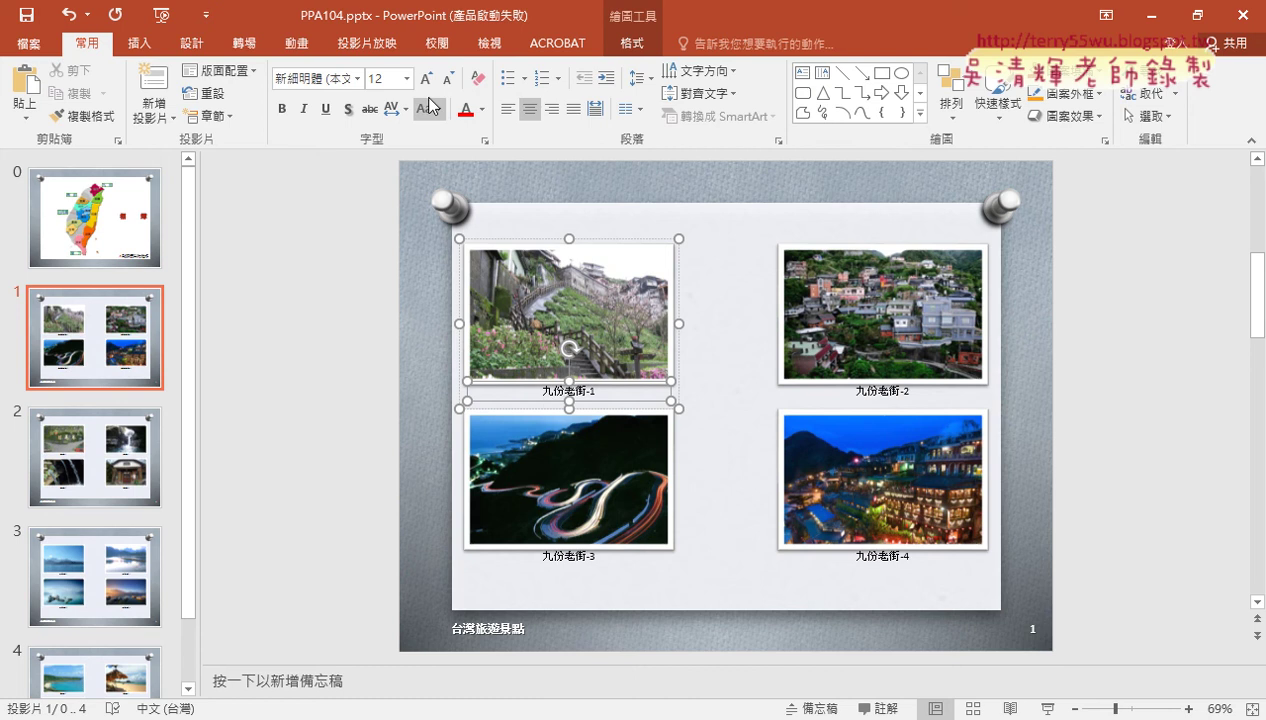
left_click(358, 79)
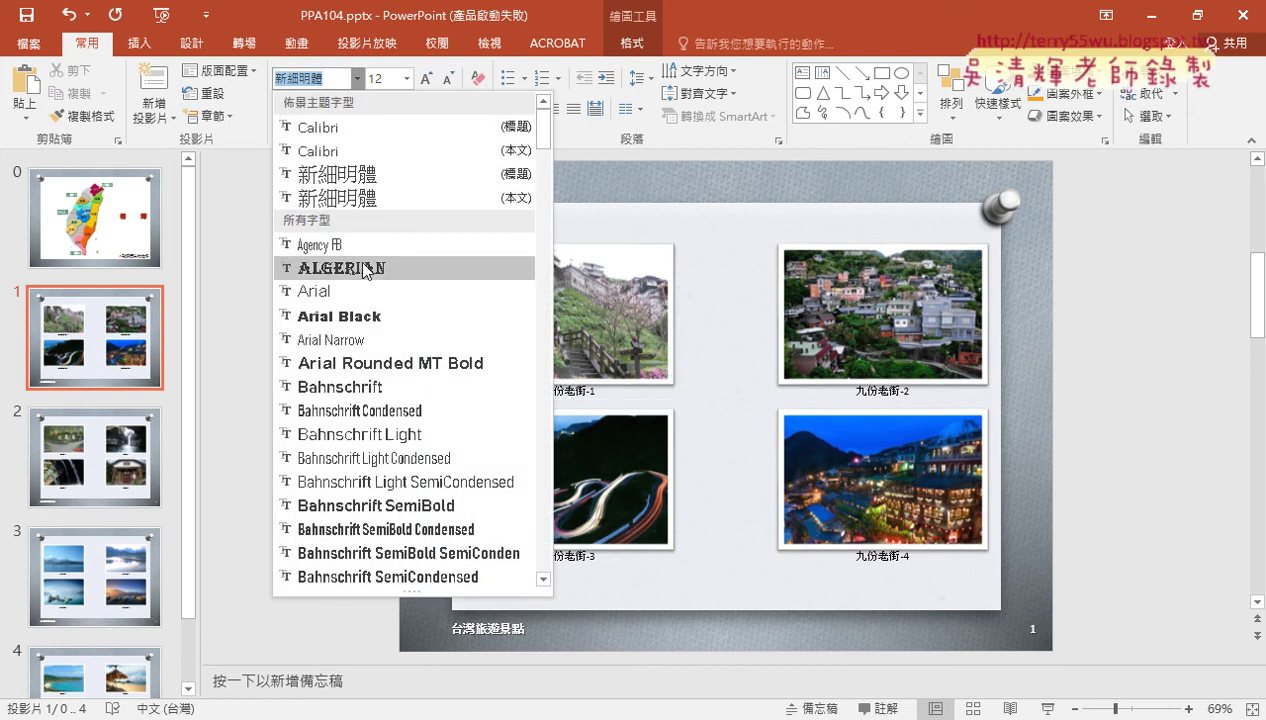
left_click_drag(545, 140, 540, 555)
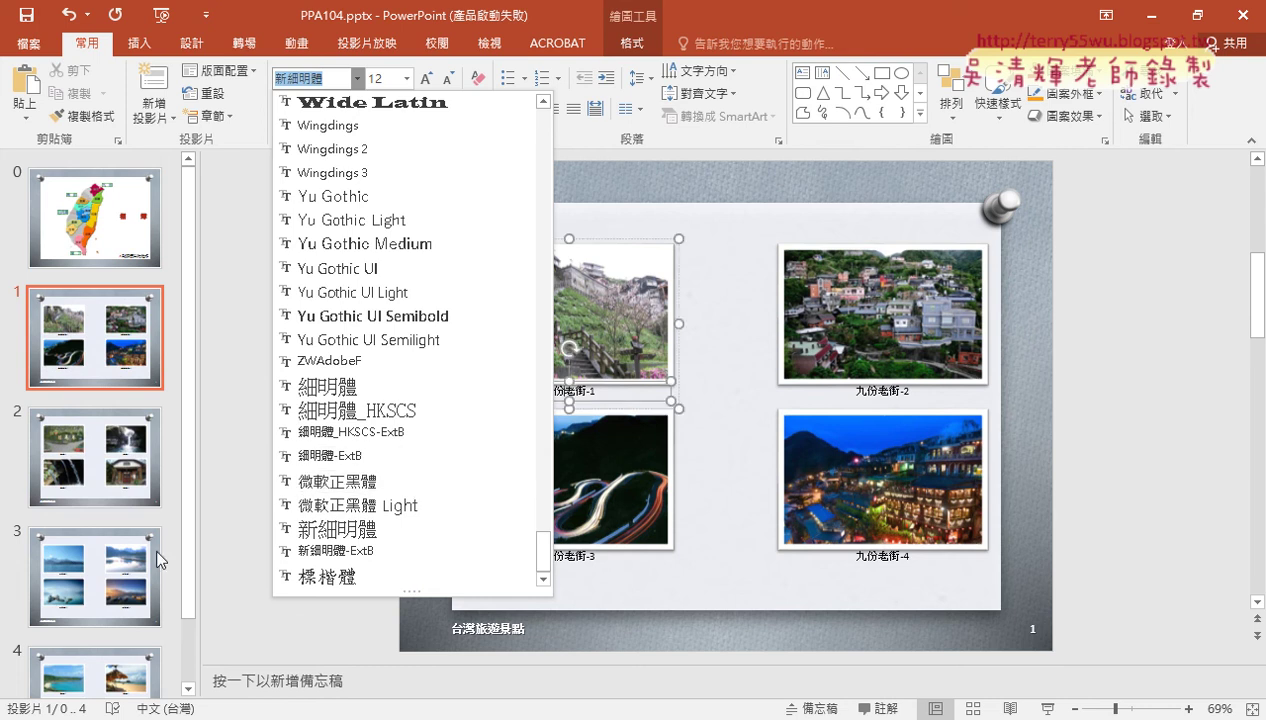
left_click(191, 579)
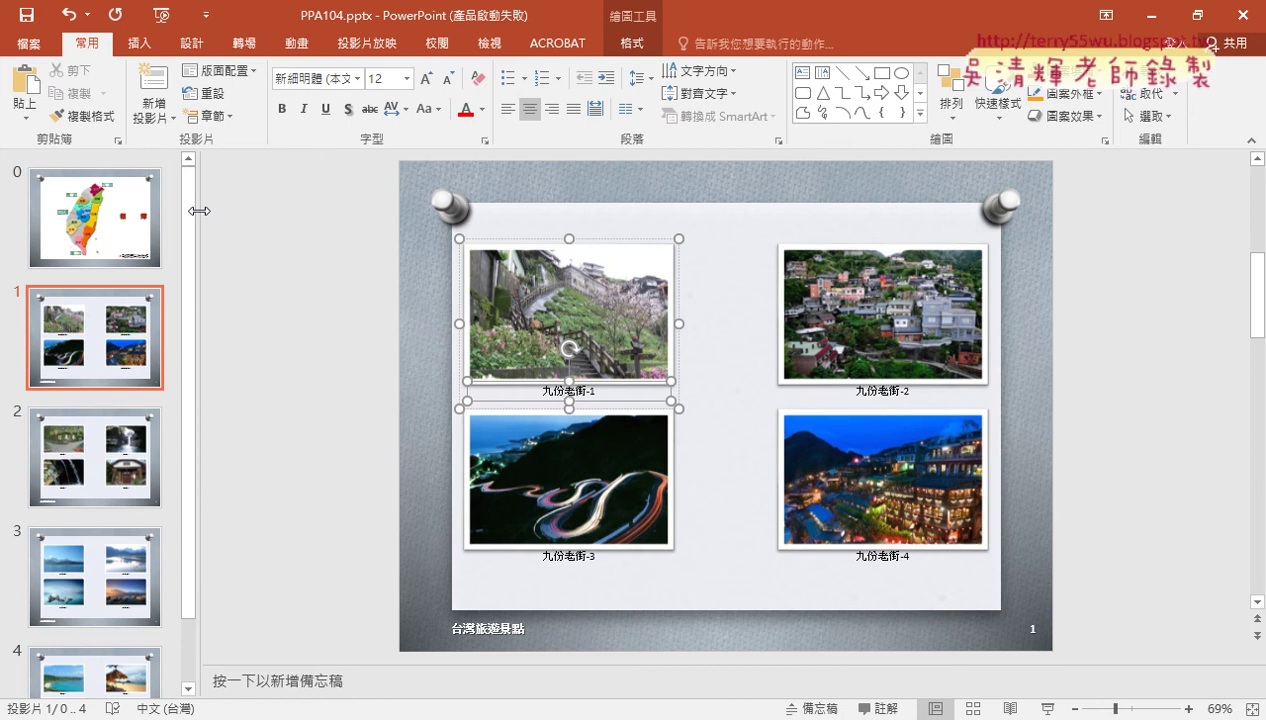
- Use Replace Fonts to swap 新細明體 for 微軟正黑體 across every slide of the deck
left_click(1145, 116)
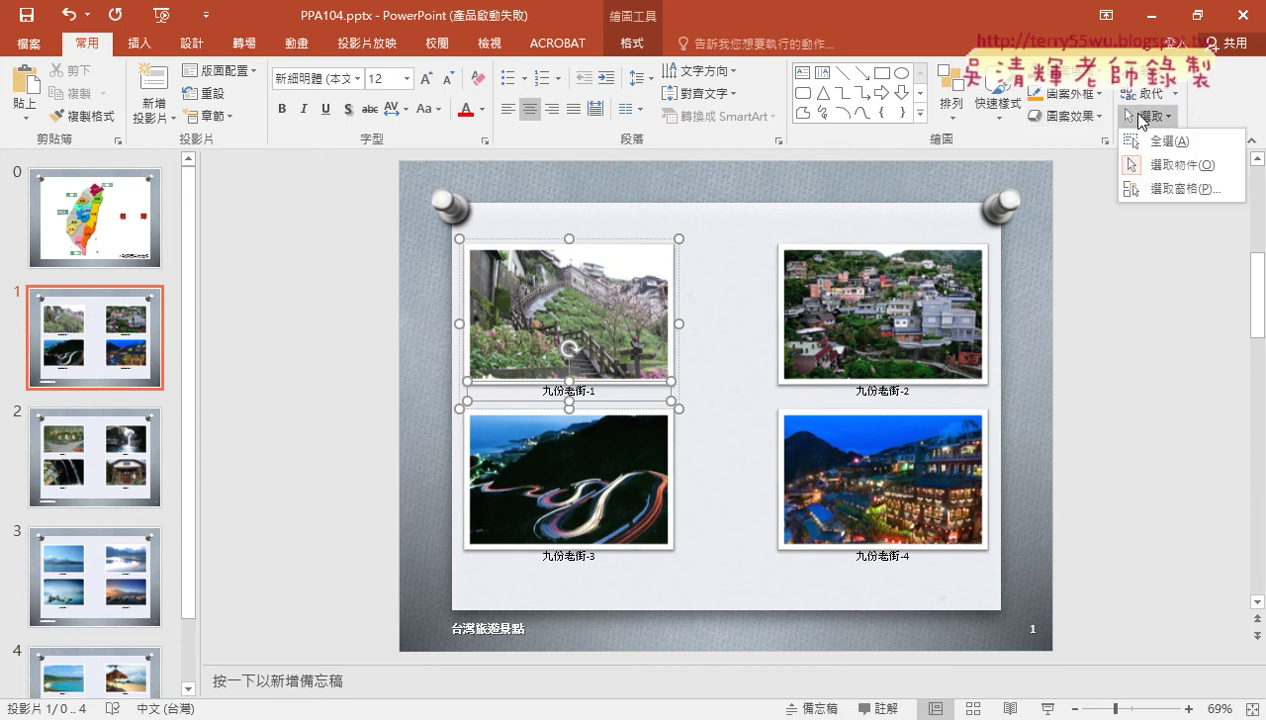
left_click(1140, 93)
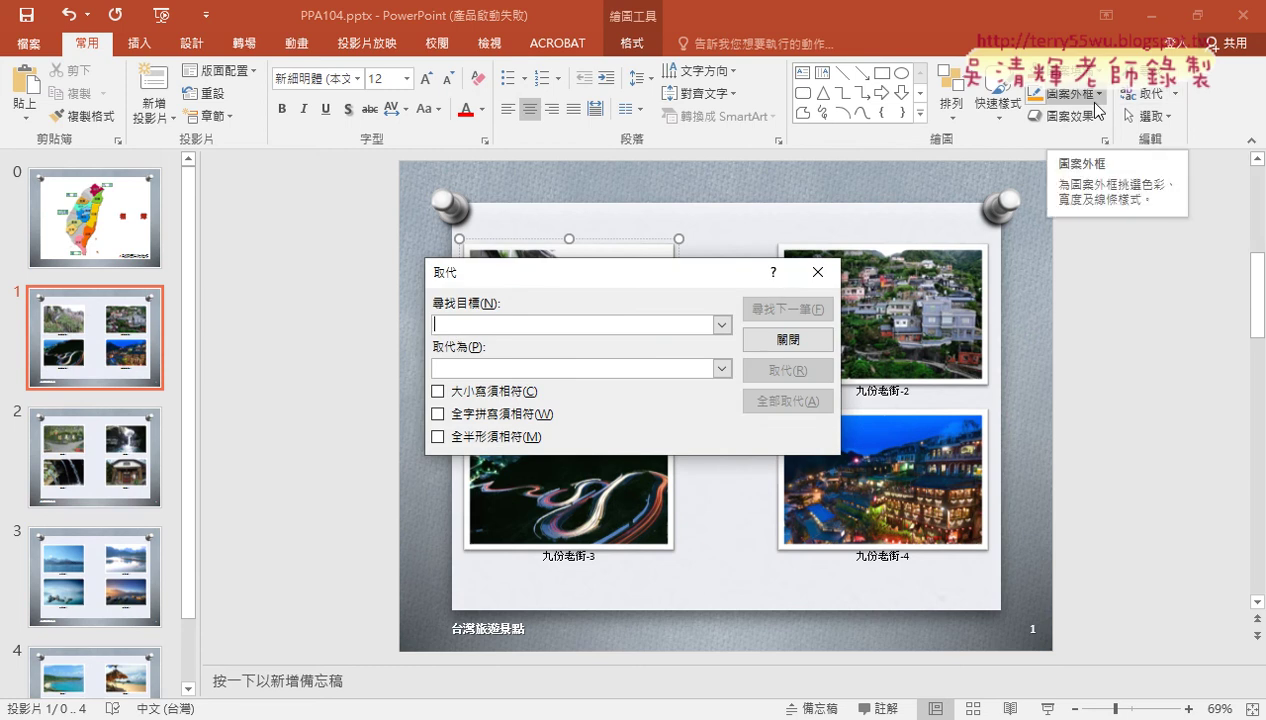
left_click(819, 280)
left_click(1178, 94)
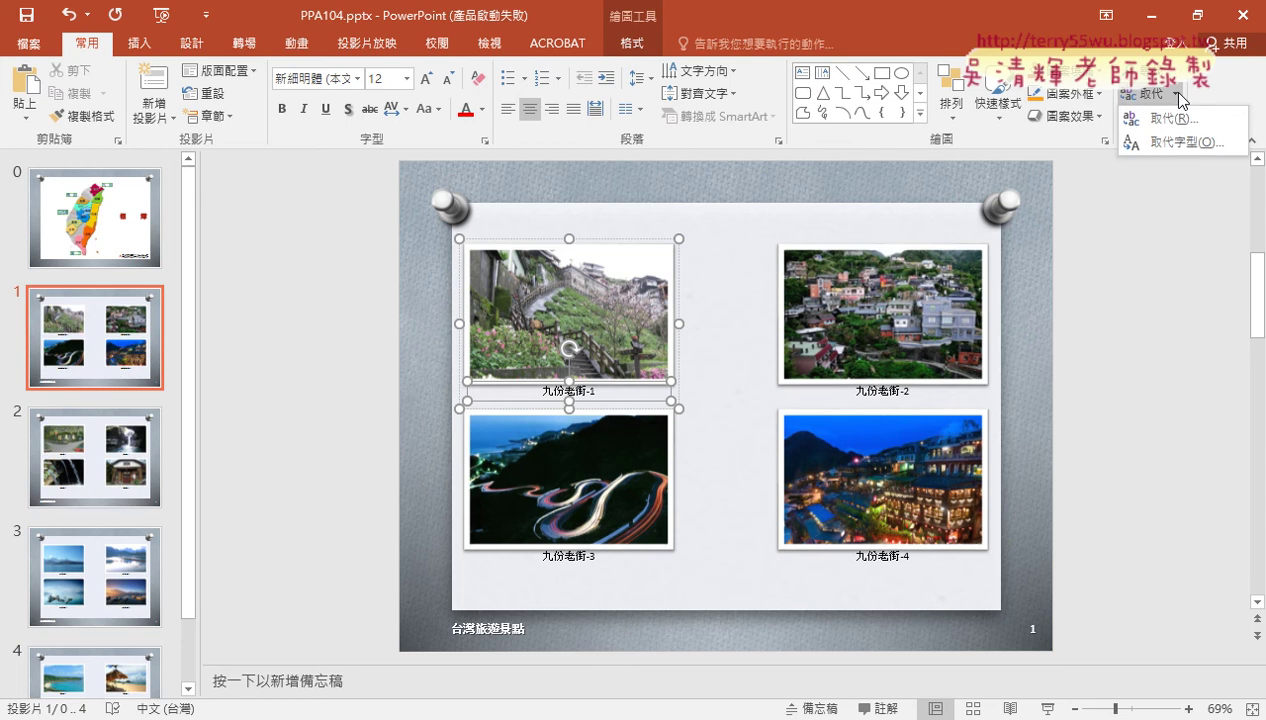
left_click(1160, 142)
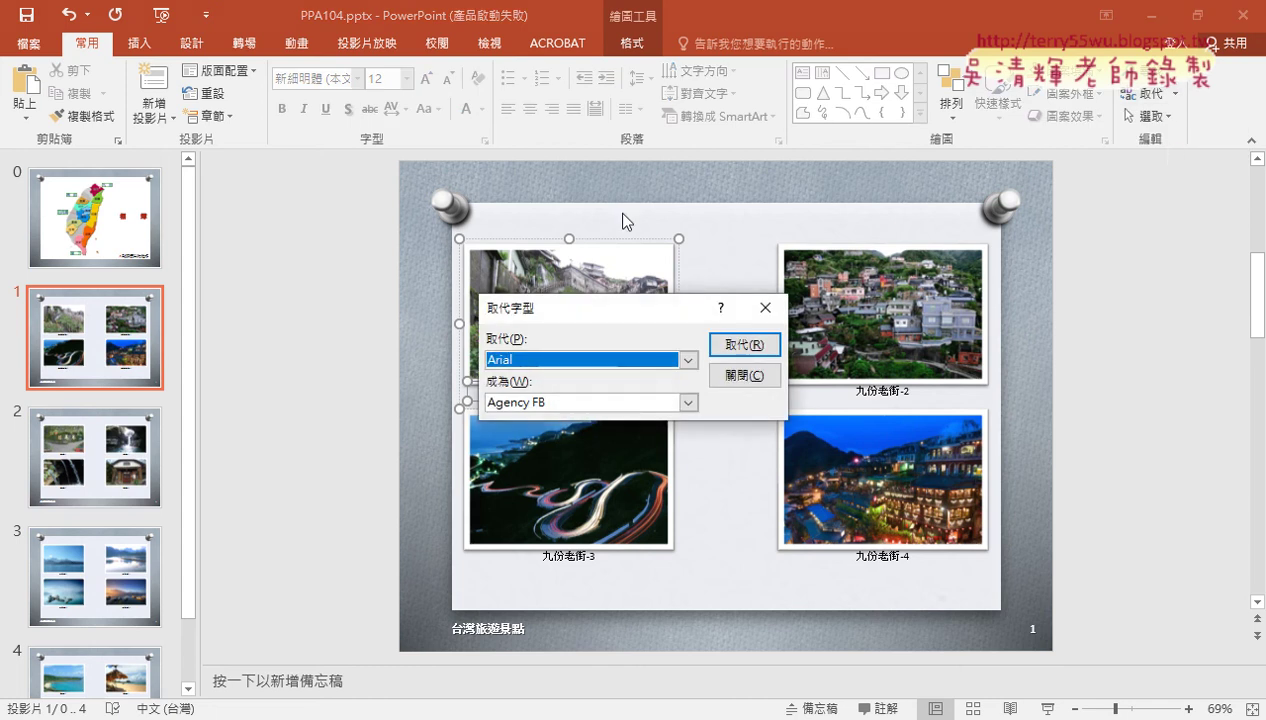
left_click(645, 362)
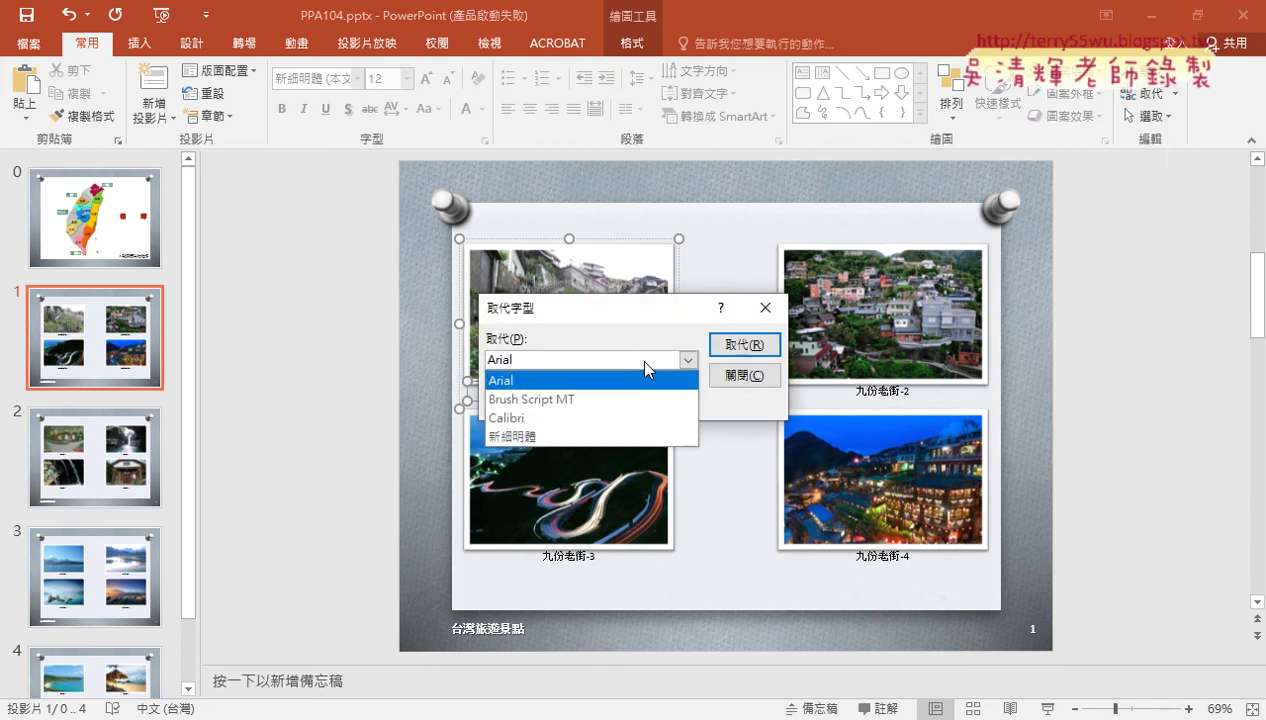
left_click(619, 434)
left_click(688, 402)
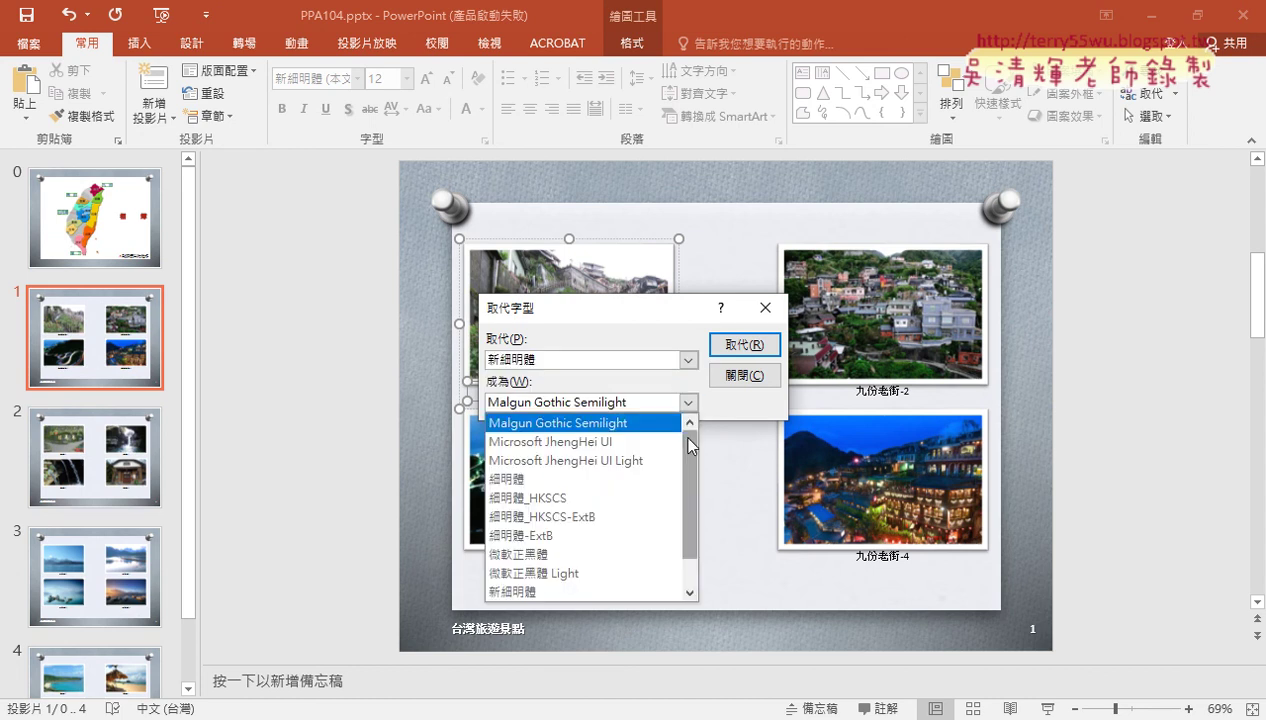
scroll(684, 460, "down", 1)
left_click(559, 517)
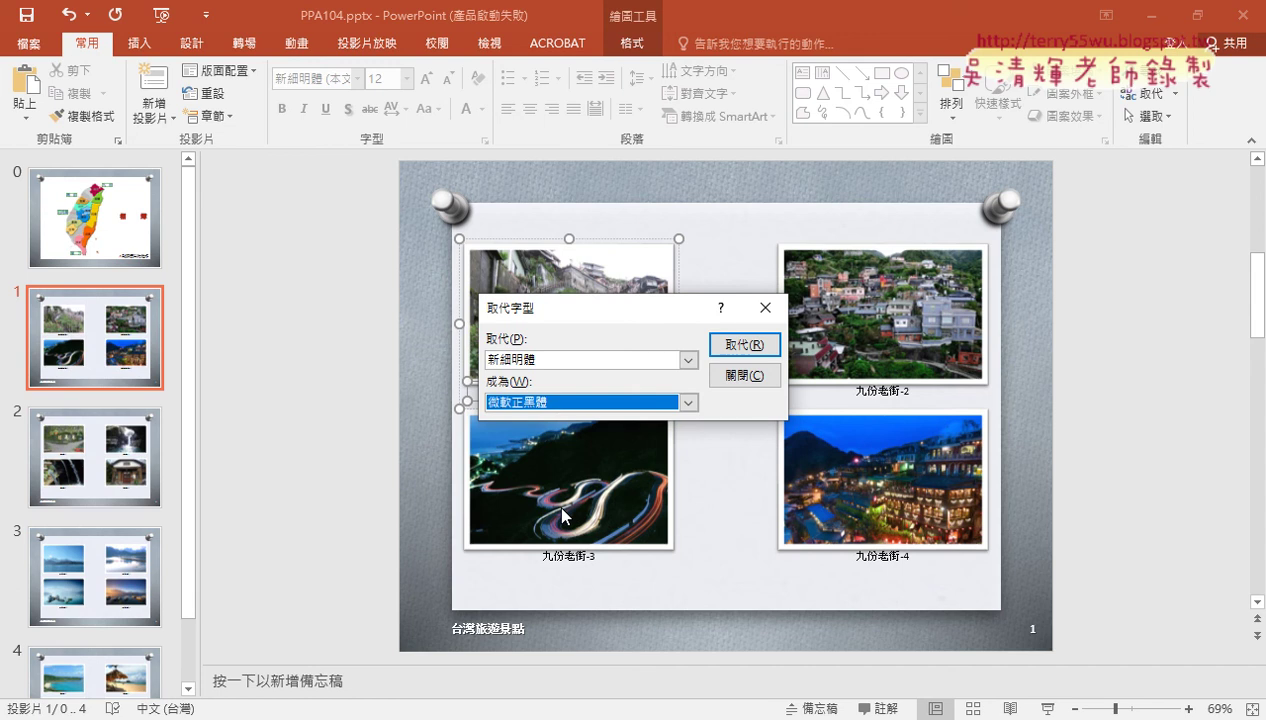
left_click(745, 345)
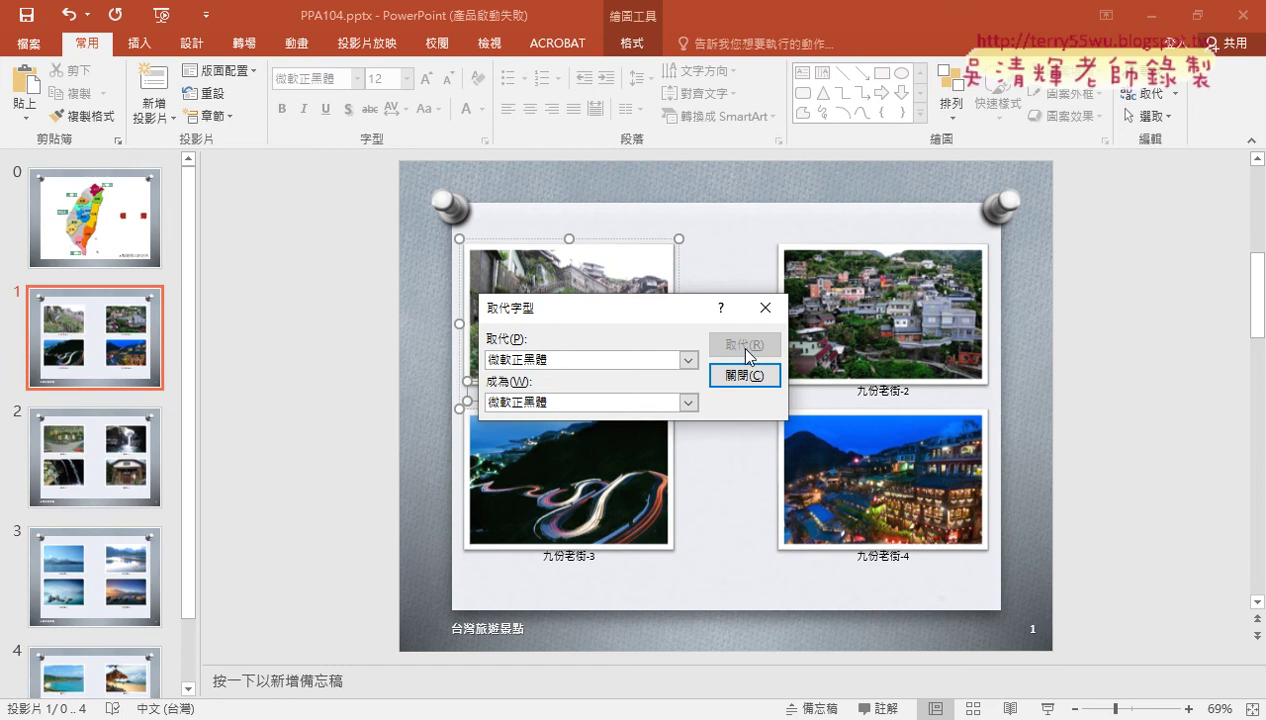
left_click(746, 376)
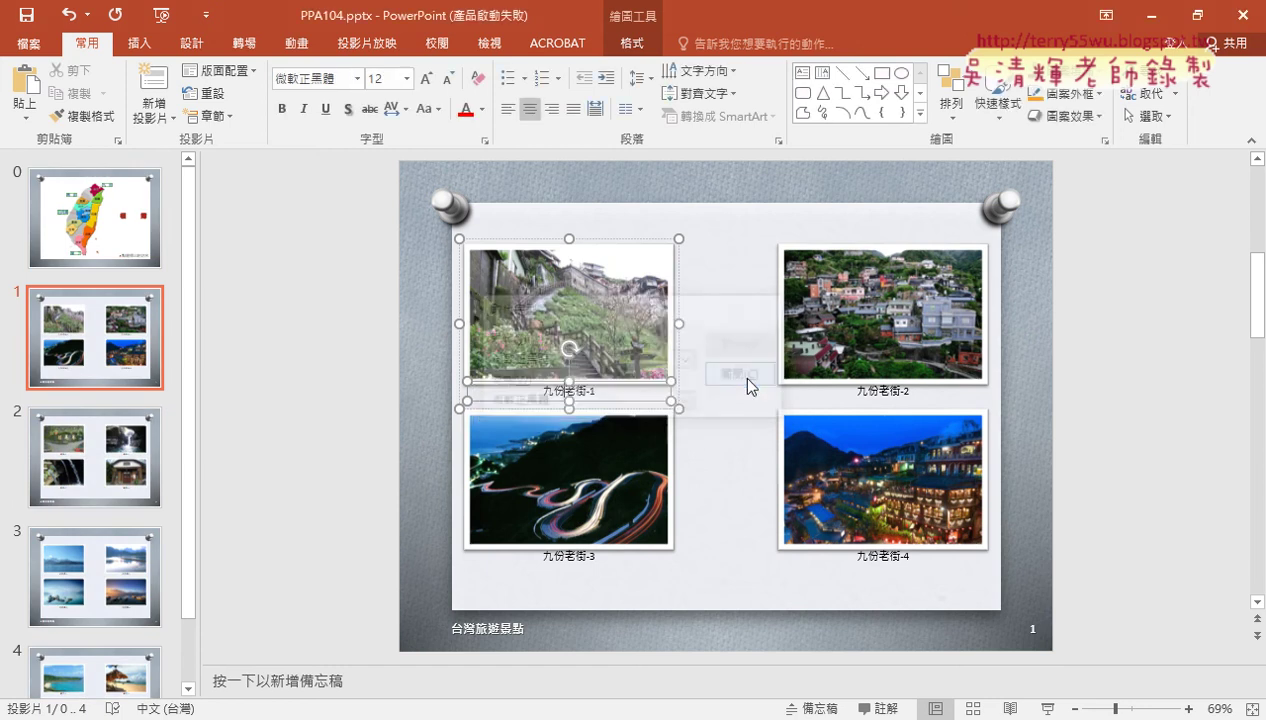
- Save the deck, run the show, and test the 九份 and 日月潭 links and their returns to the map
left_click(28, 16)
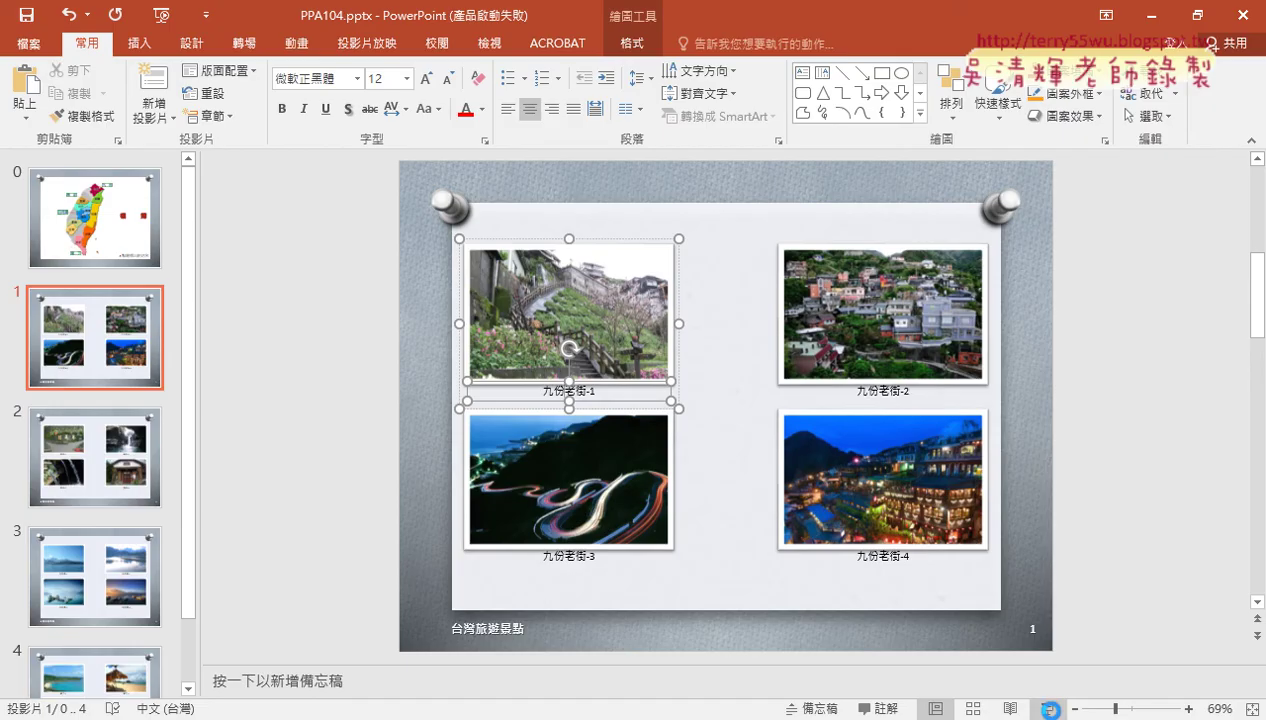
left_click(1052, 712)
left_click(714, 135)
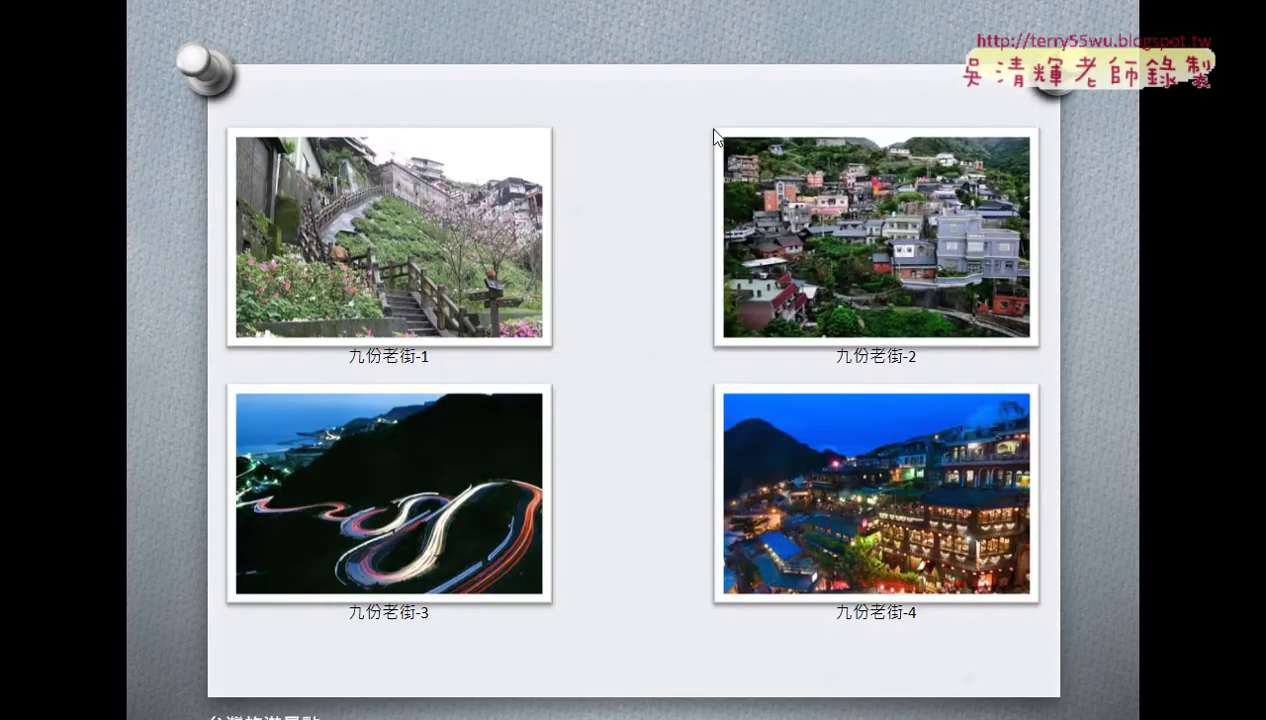
left_click(714, 137)
left_click(385, 334)
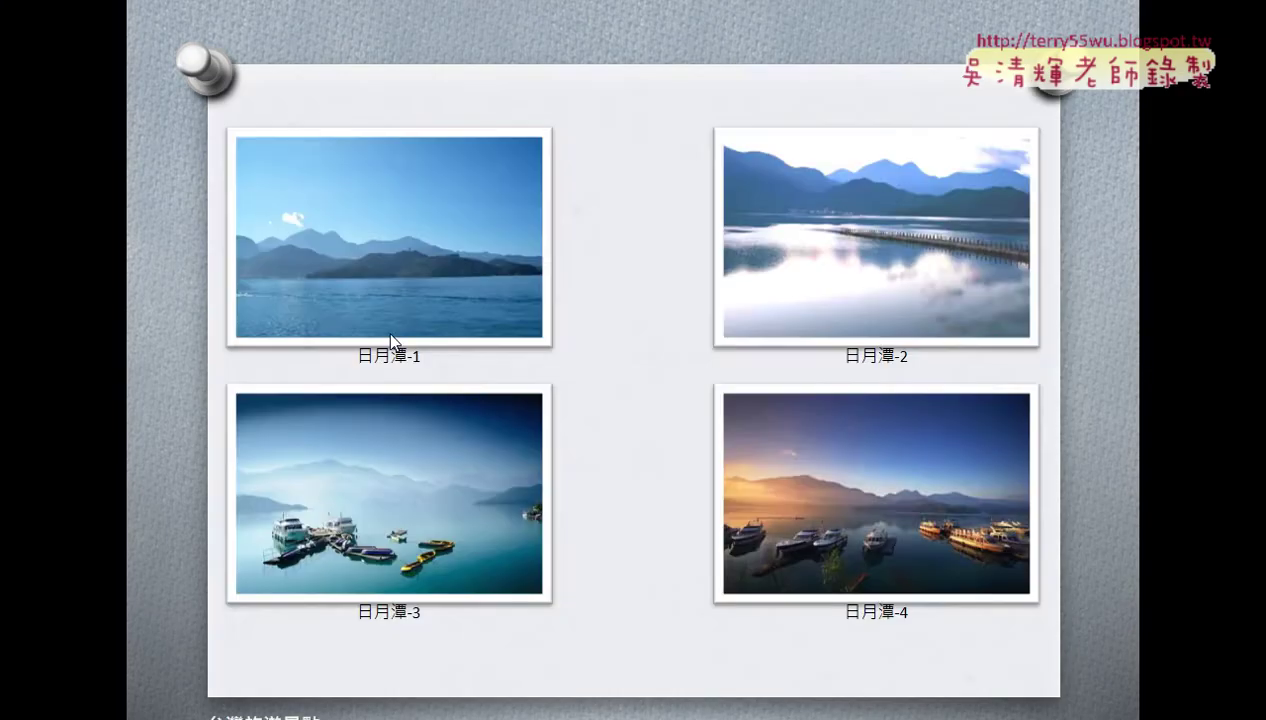
left_click(604, 340)
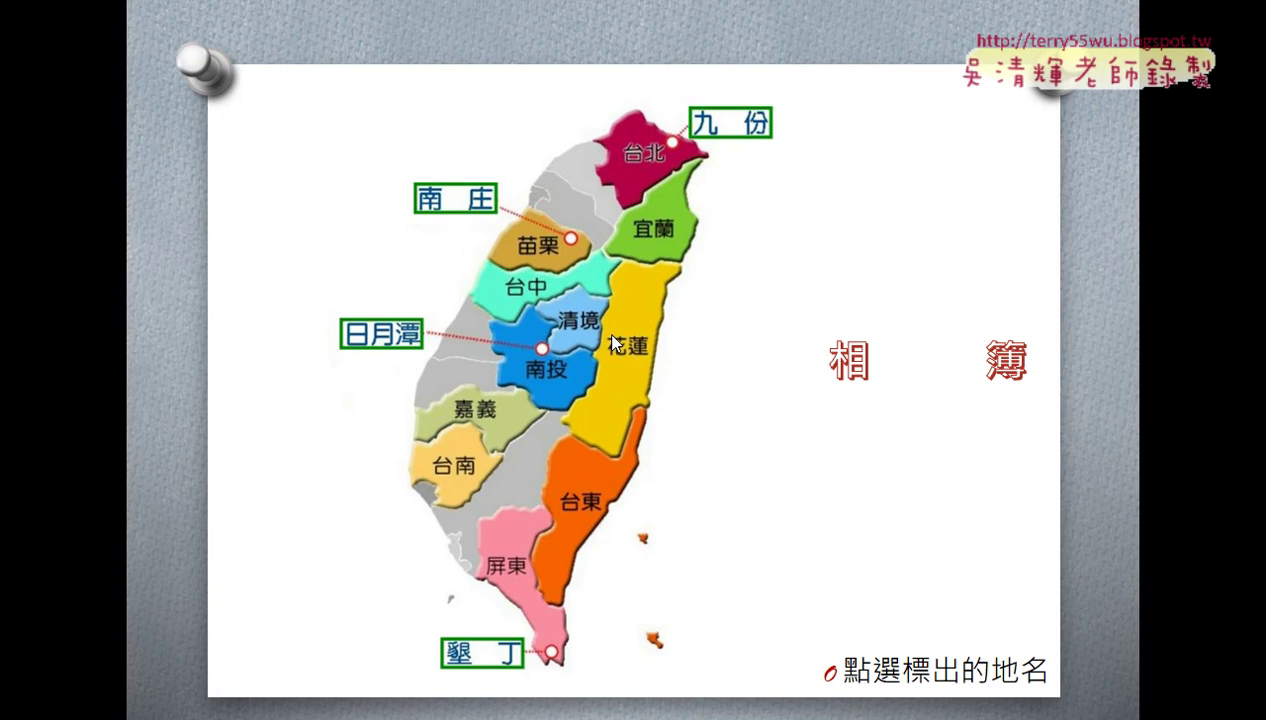